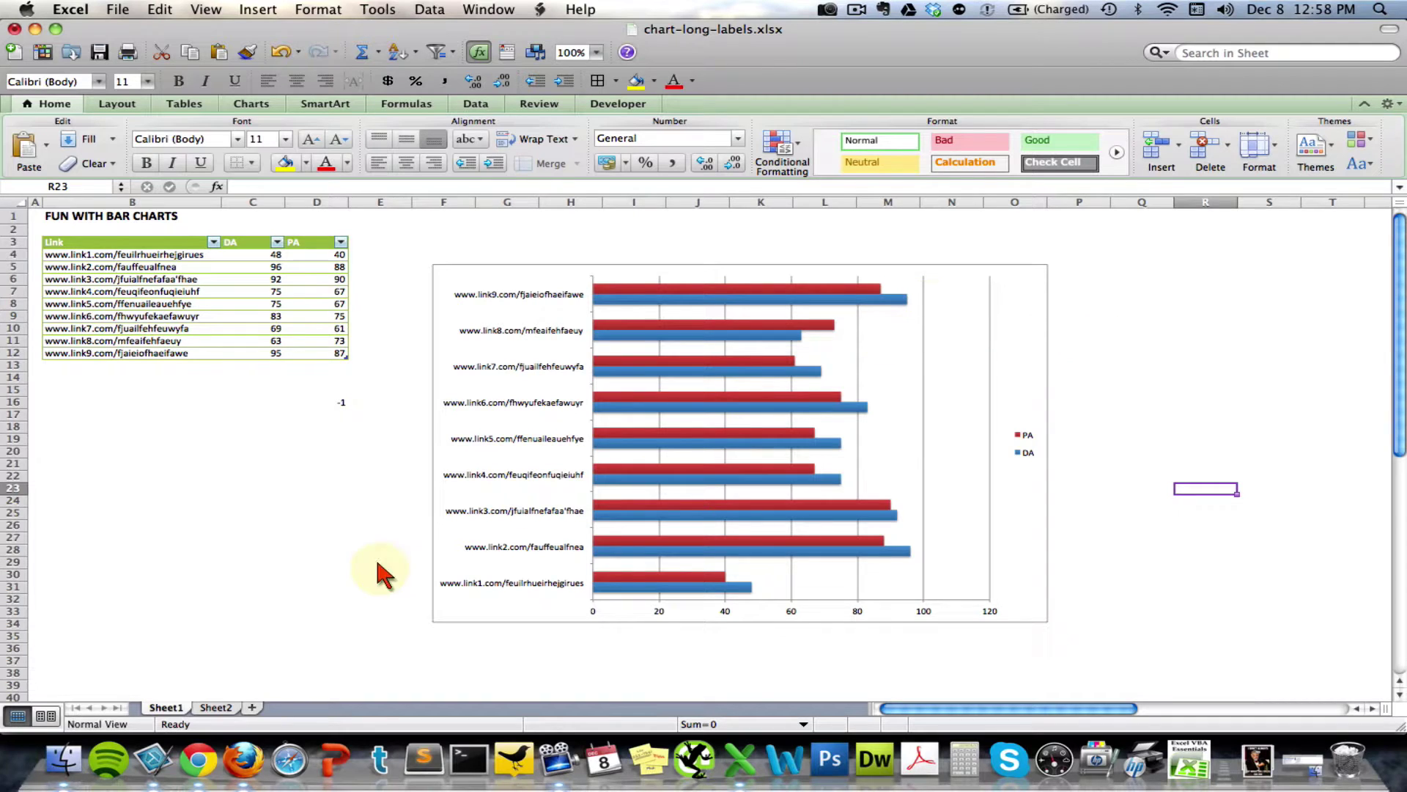
- Compare with the finished chart on Sheet2, then copy the -1 from cell D16 on Sheet1
click(216, 708)
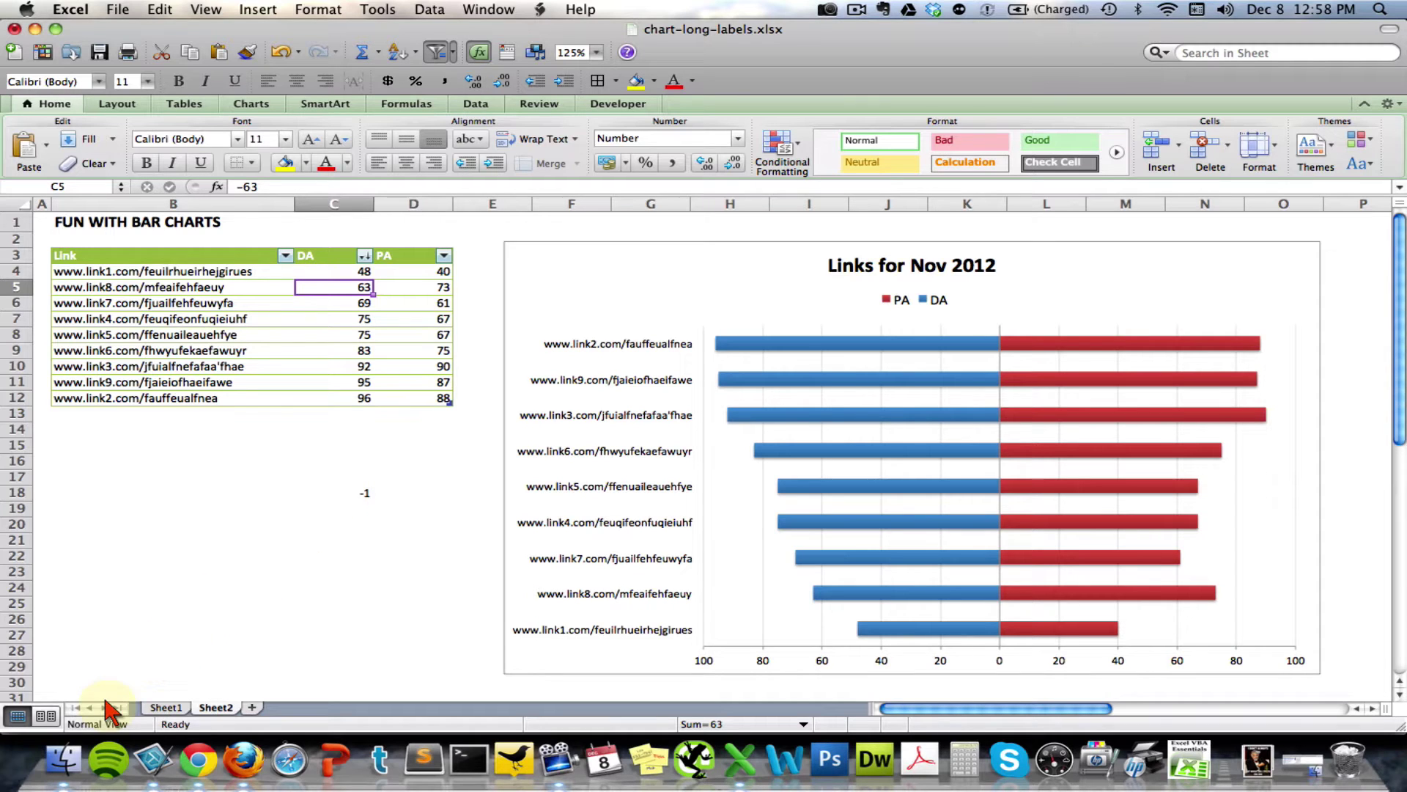
click(165, 708)
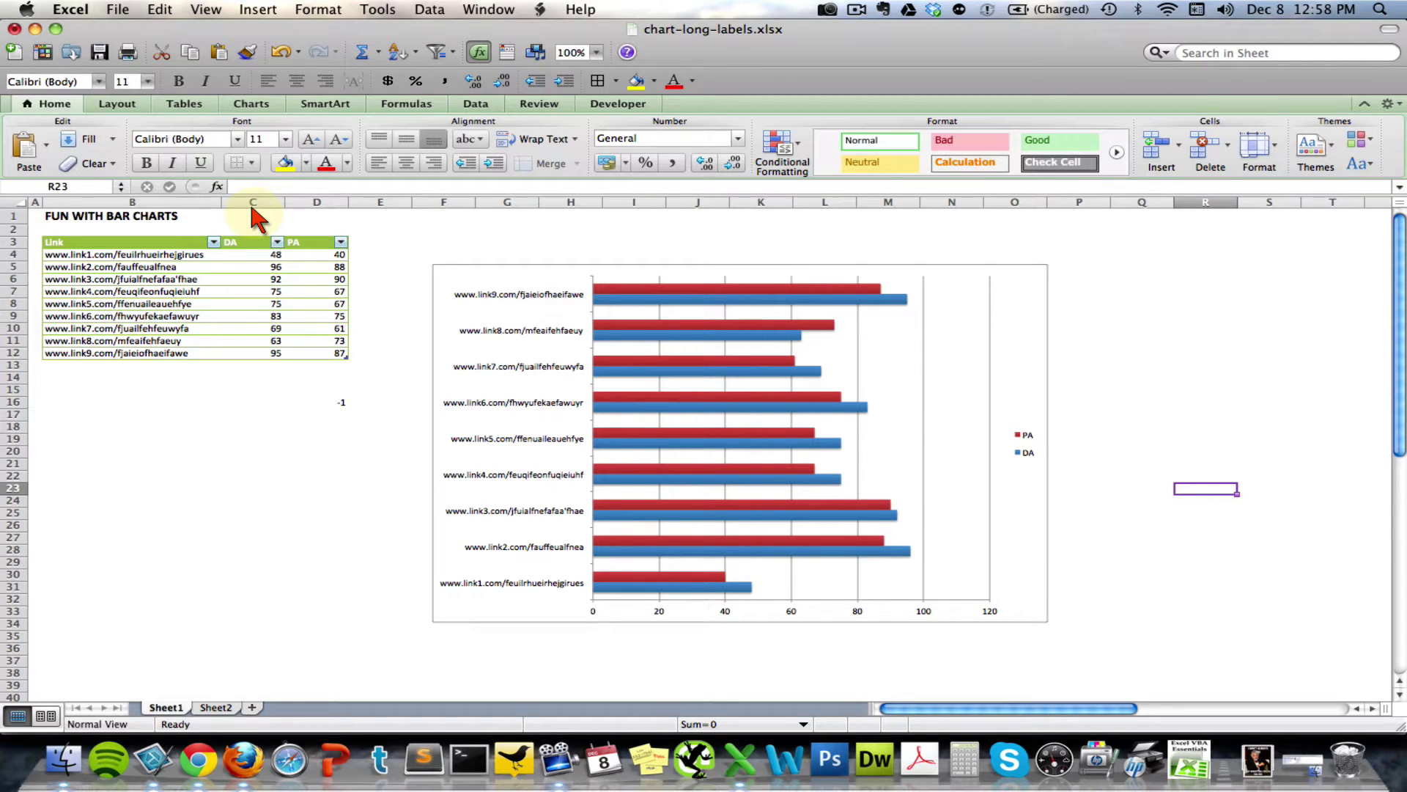
click(342, 405)
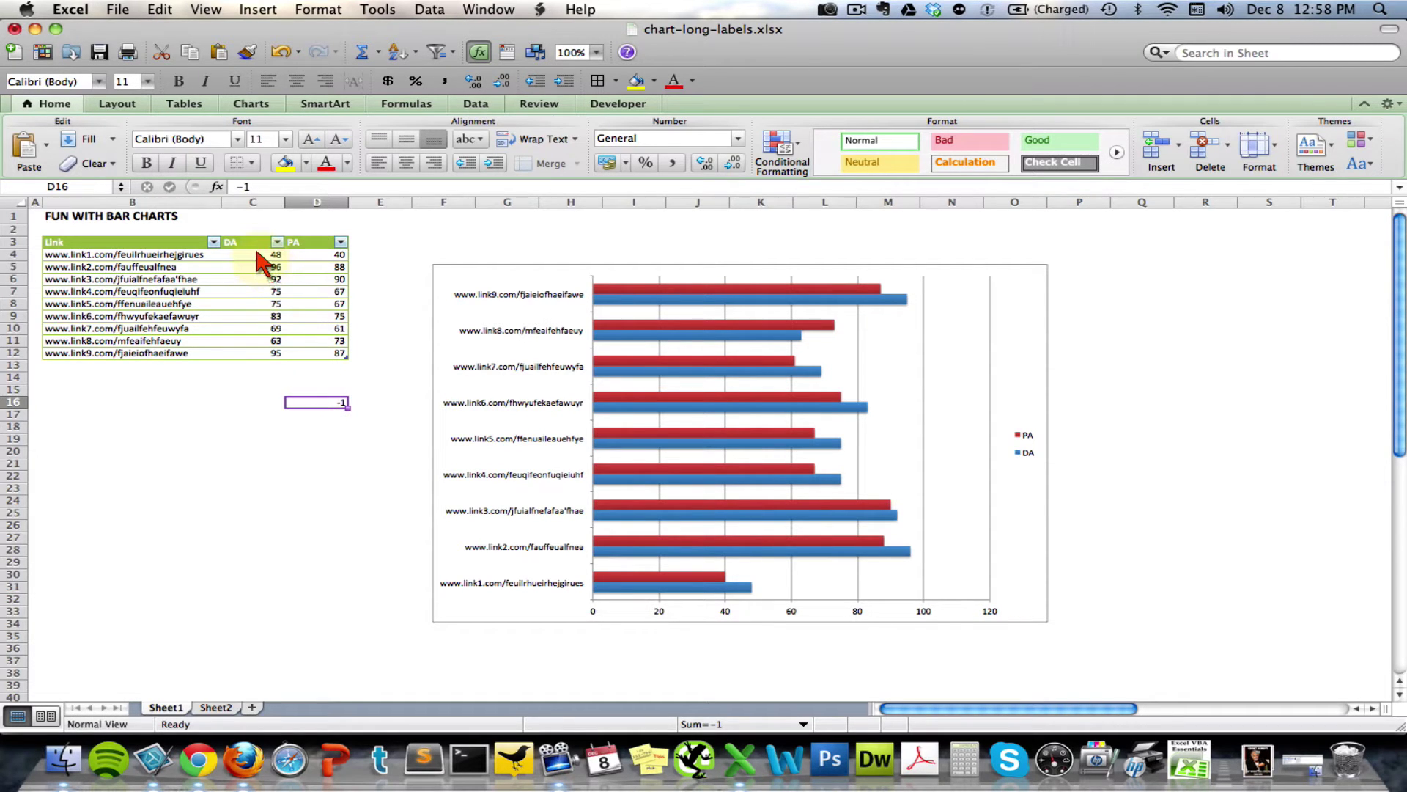
key(super+c)
- Select the DA values in C4:C12
click(258, 255)
drag(257, 257, 258, 363)
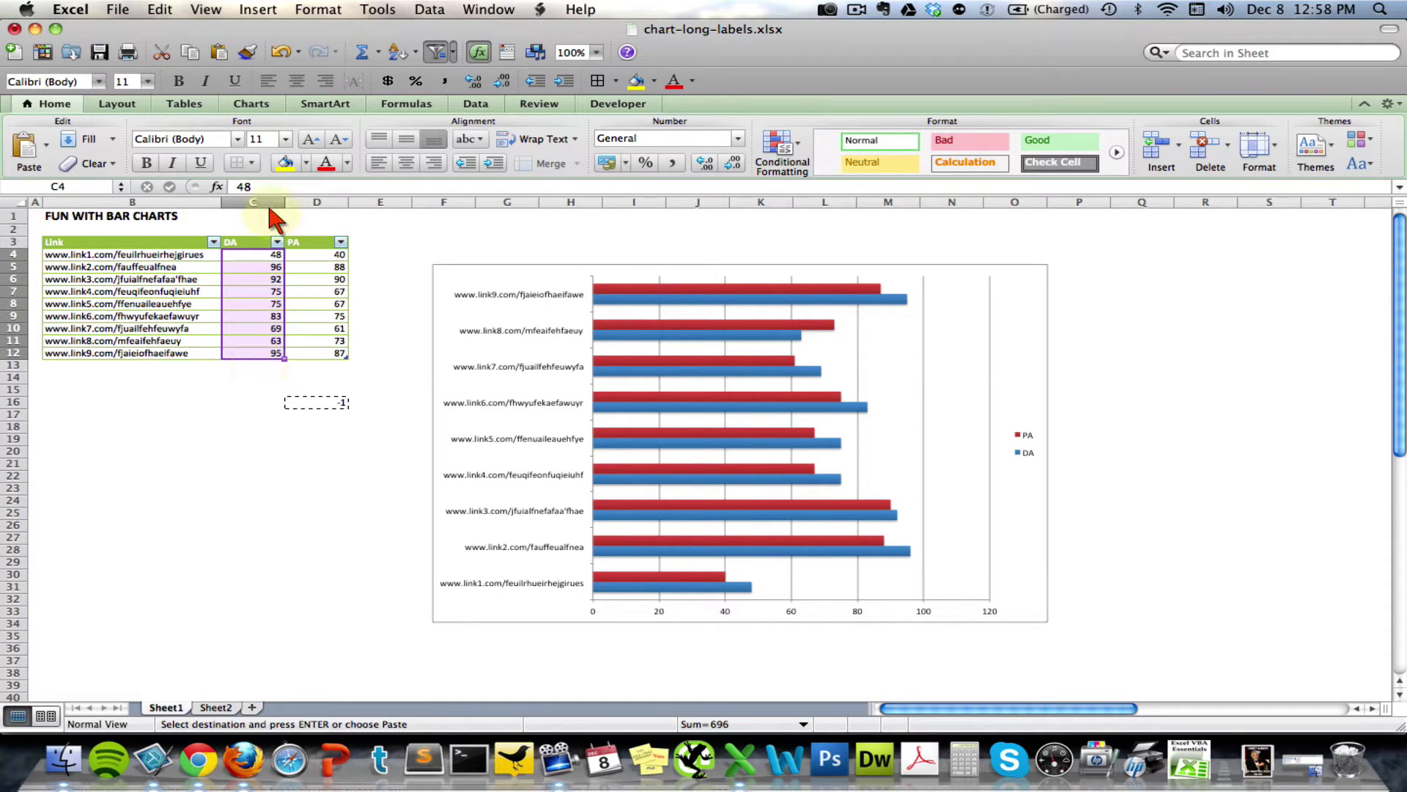
click(255, 257)
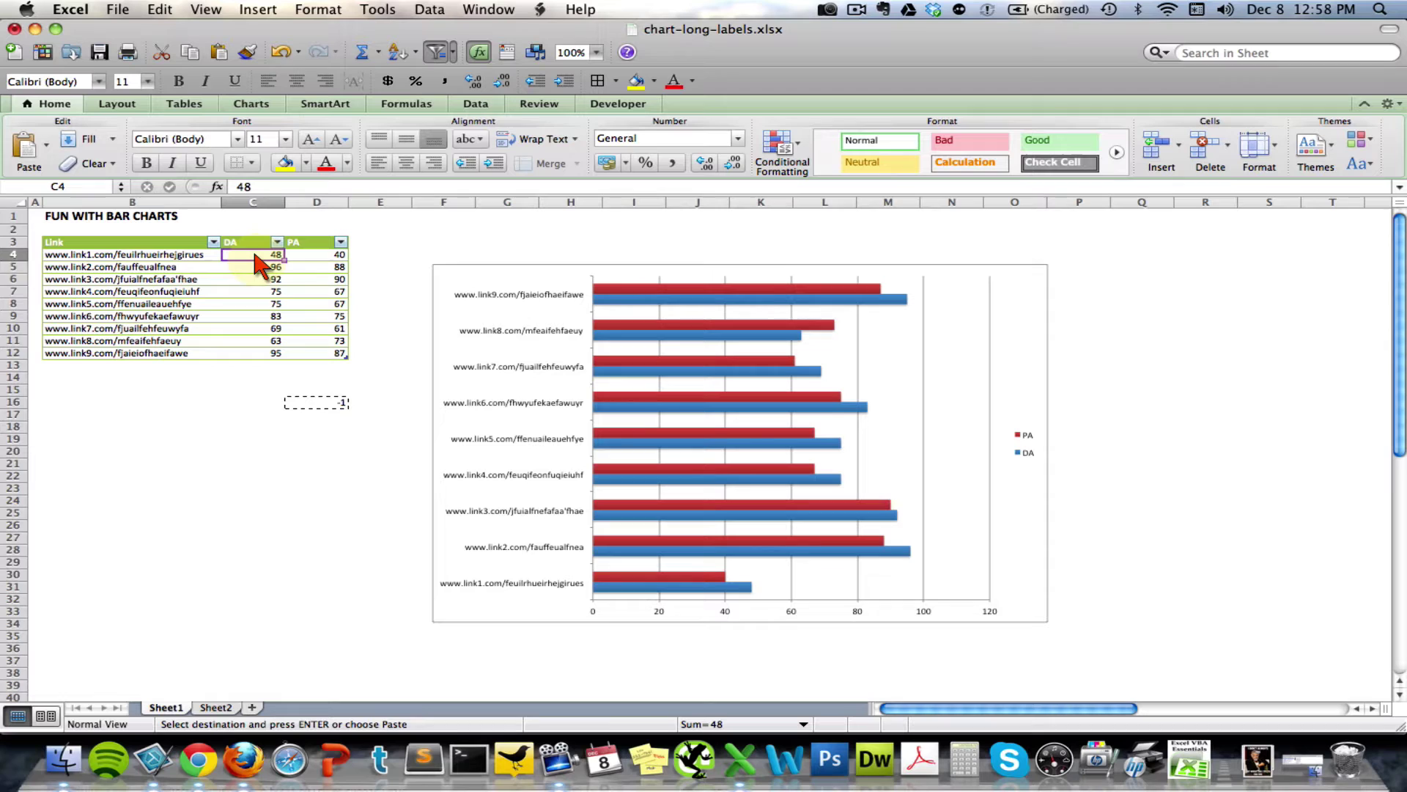
key(super+shift+Down)
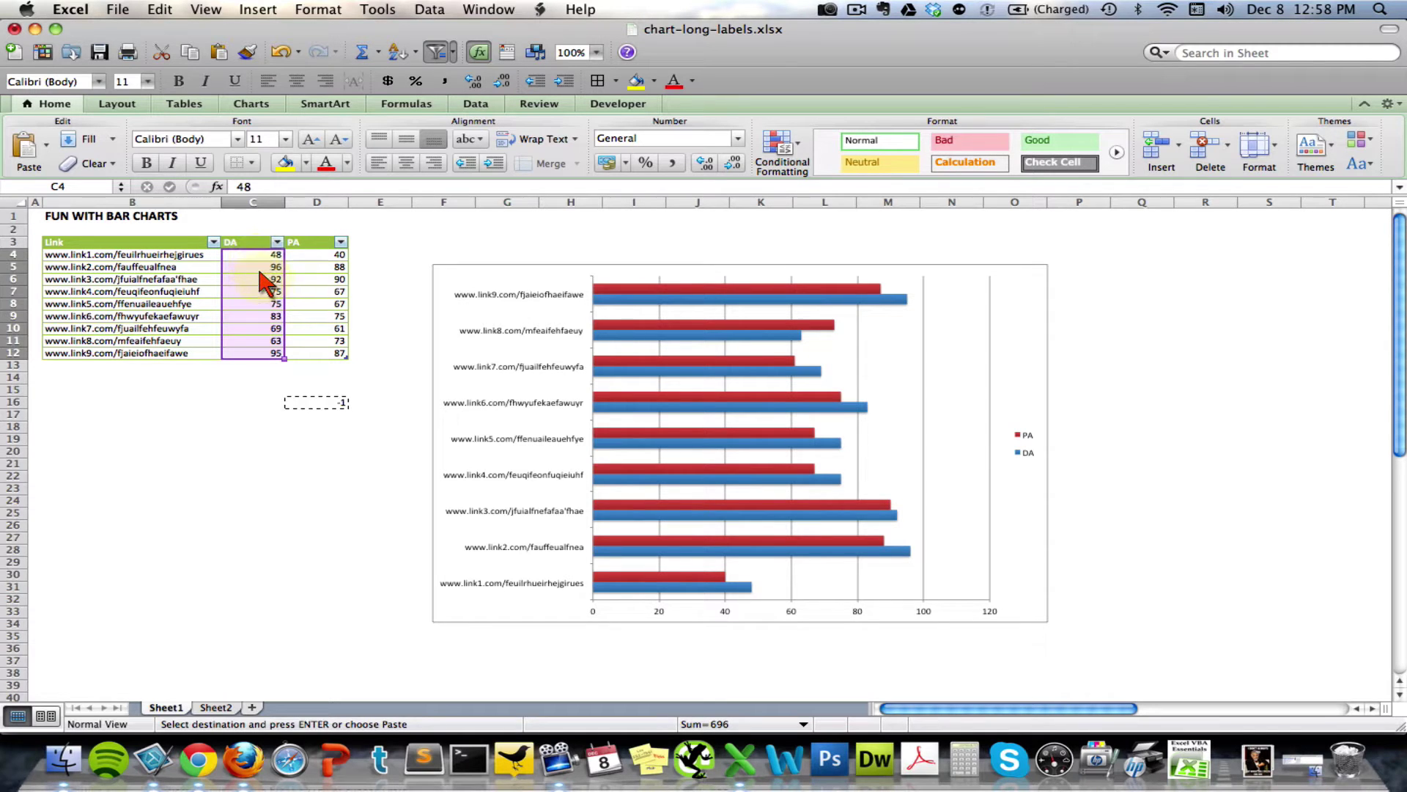
- Paste Special with Multiply onto C4:C12 so the DA values become negative
right_click(259, 272)
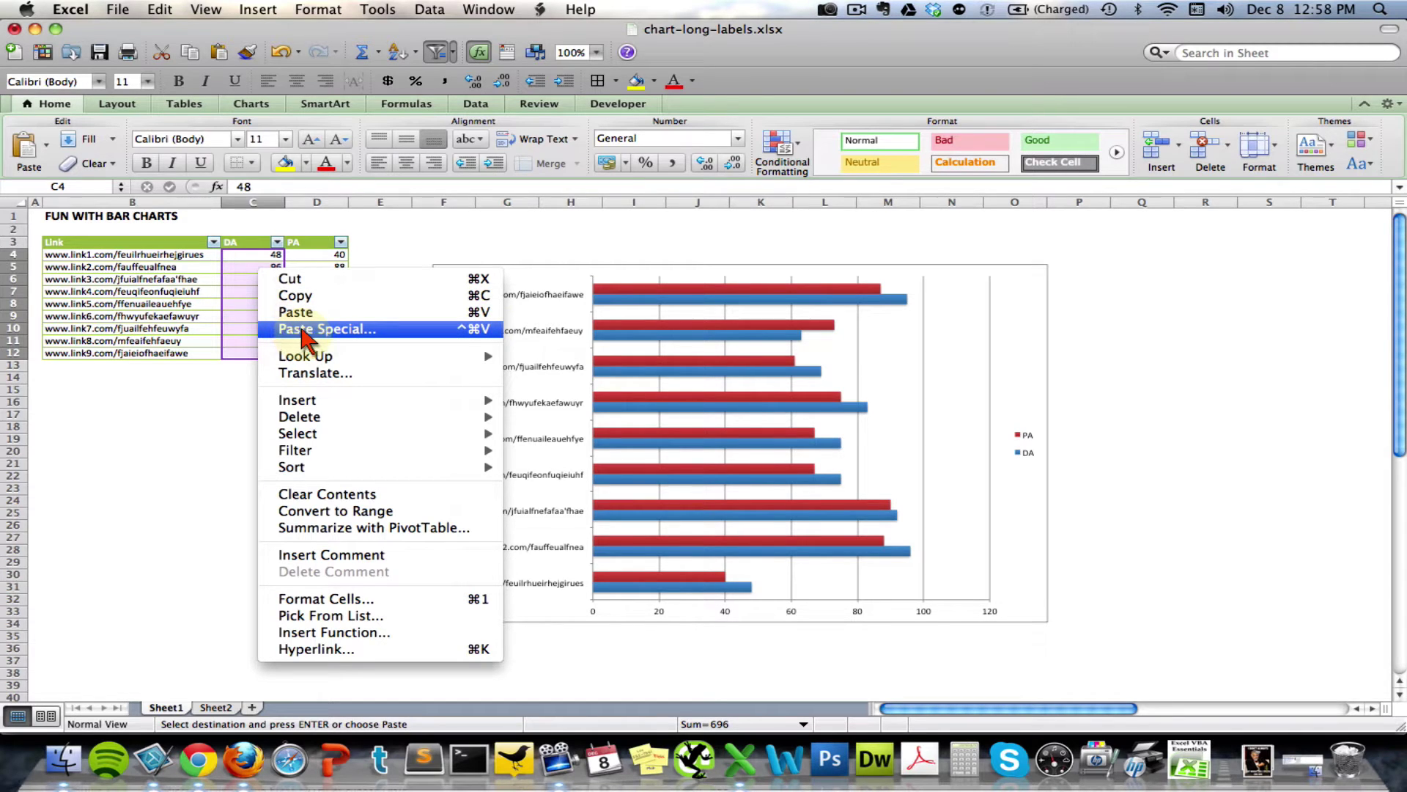
click(304, 330)
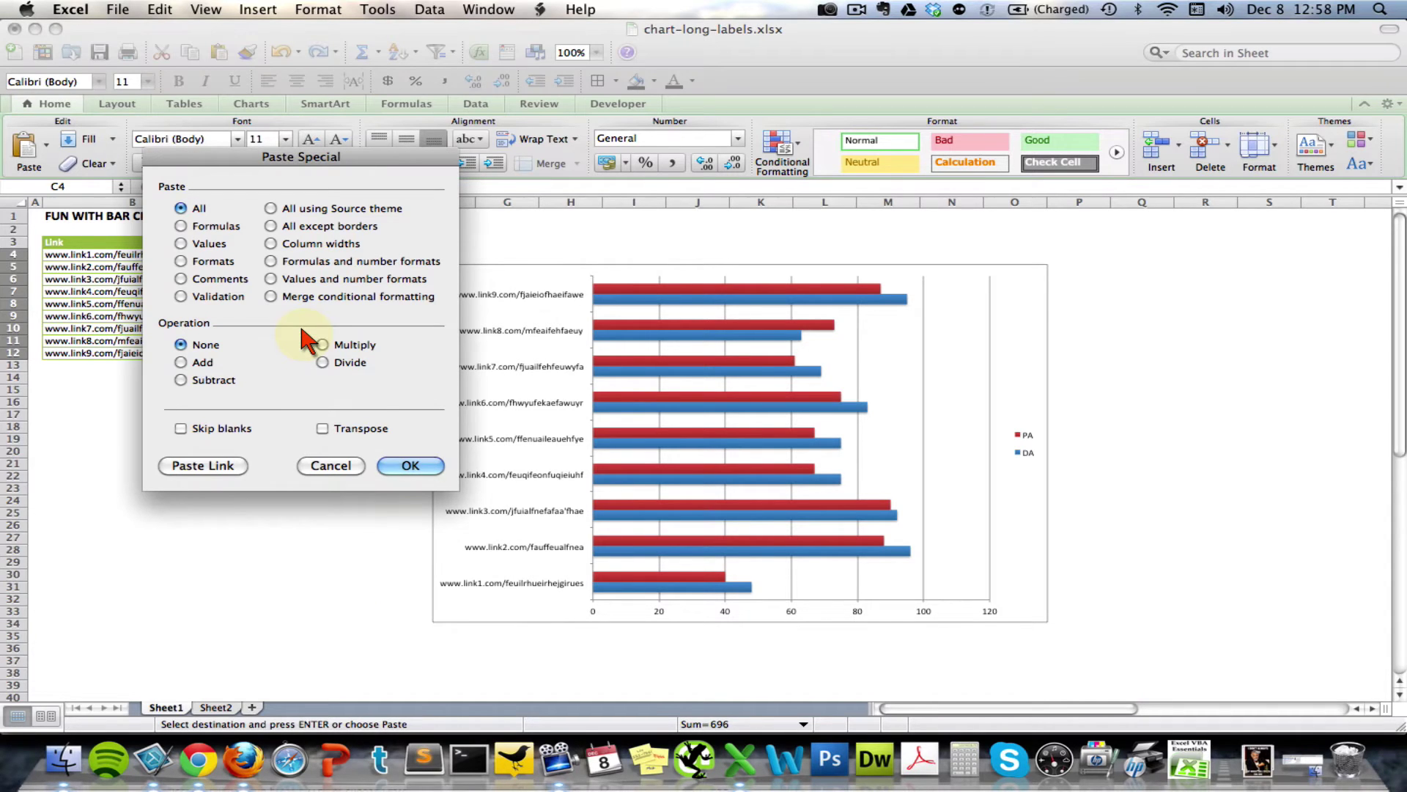
click(326, 346)
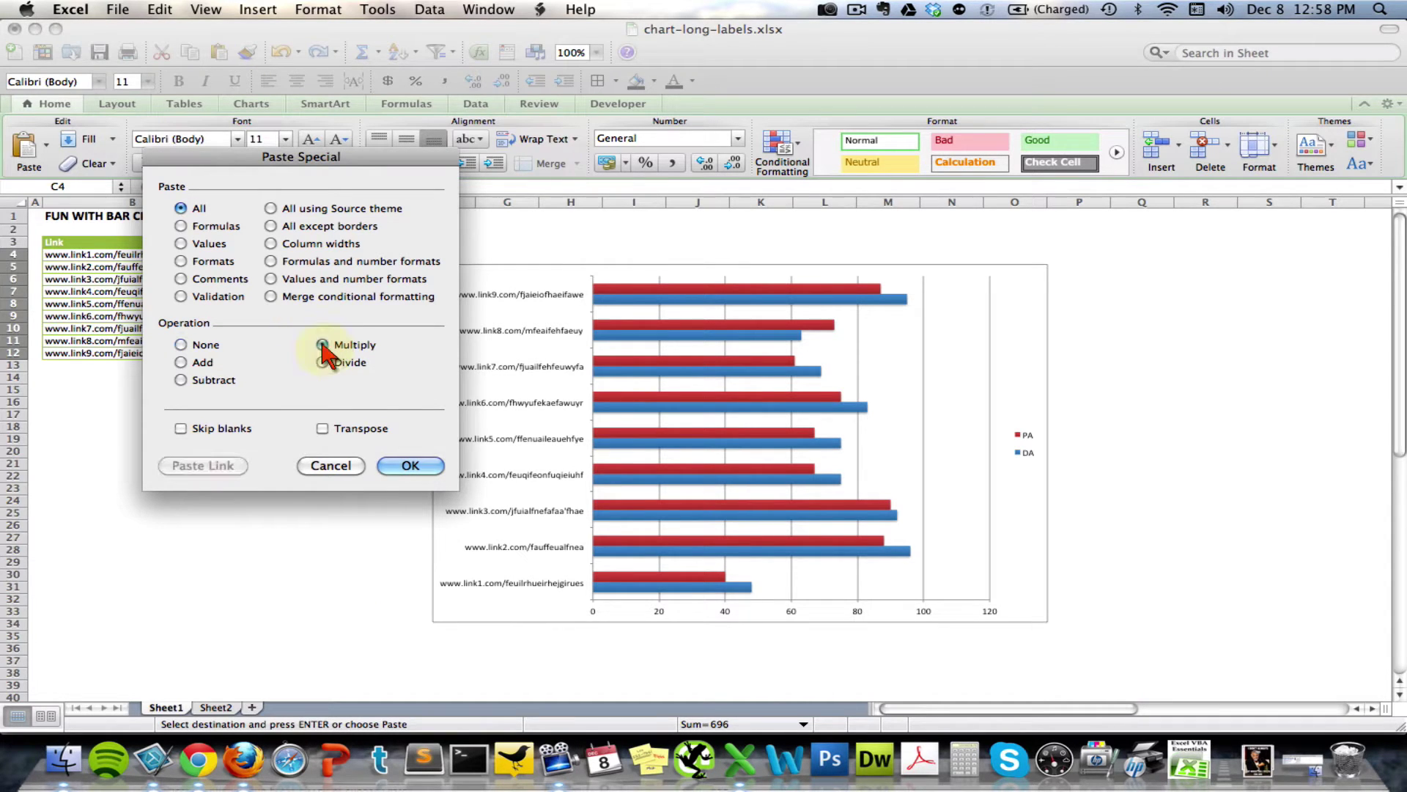
click(412, 467)
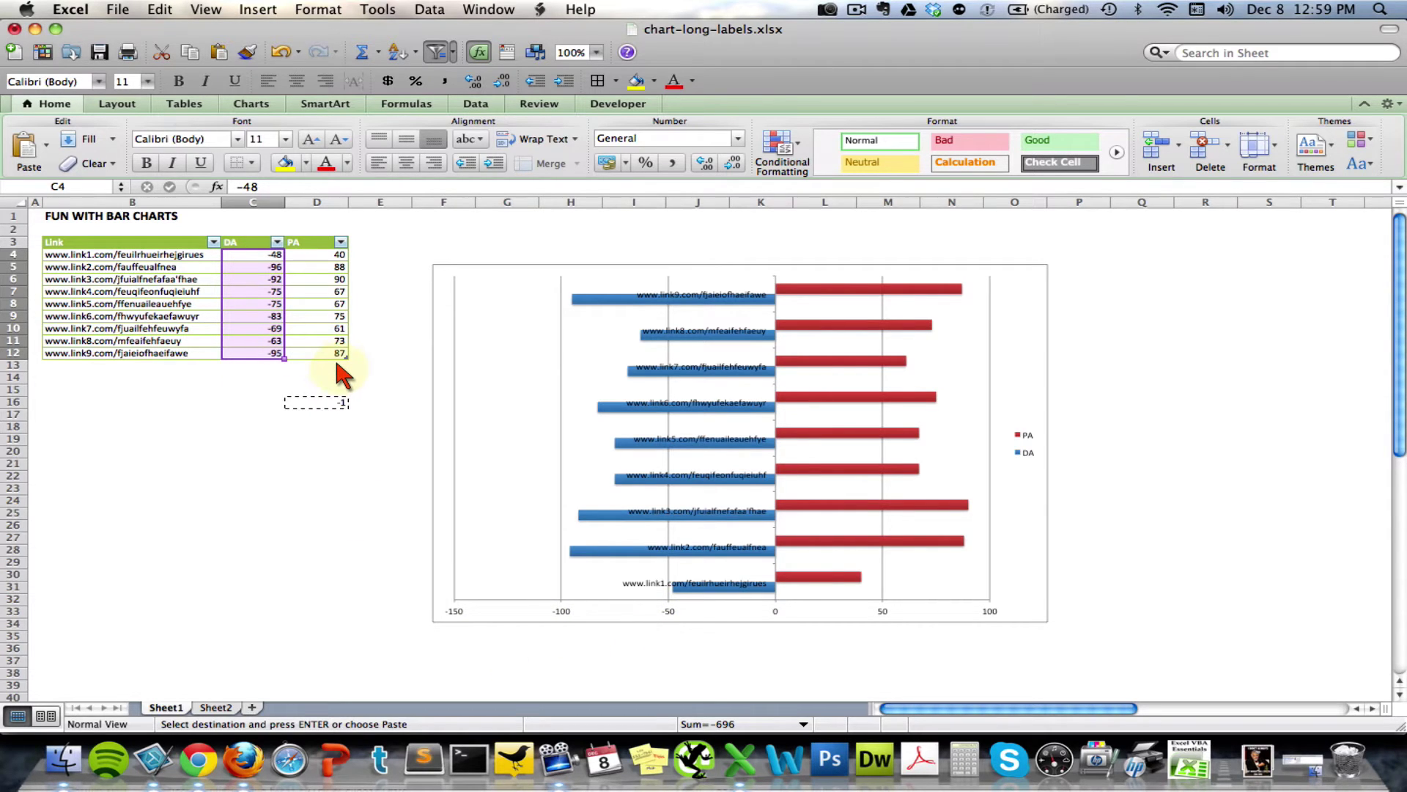
- Replace General with a custom number format starting 0;0 for the DA cells
key(super+1)
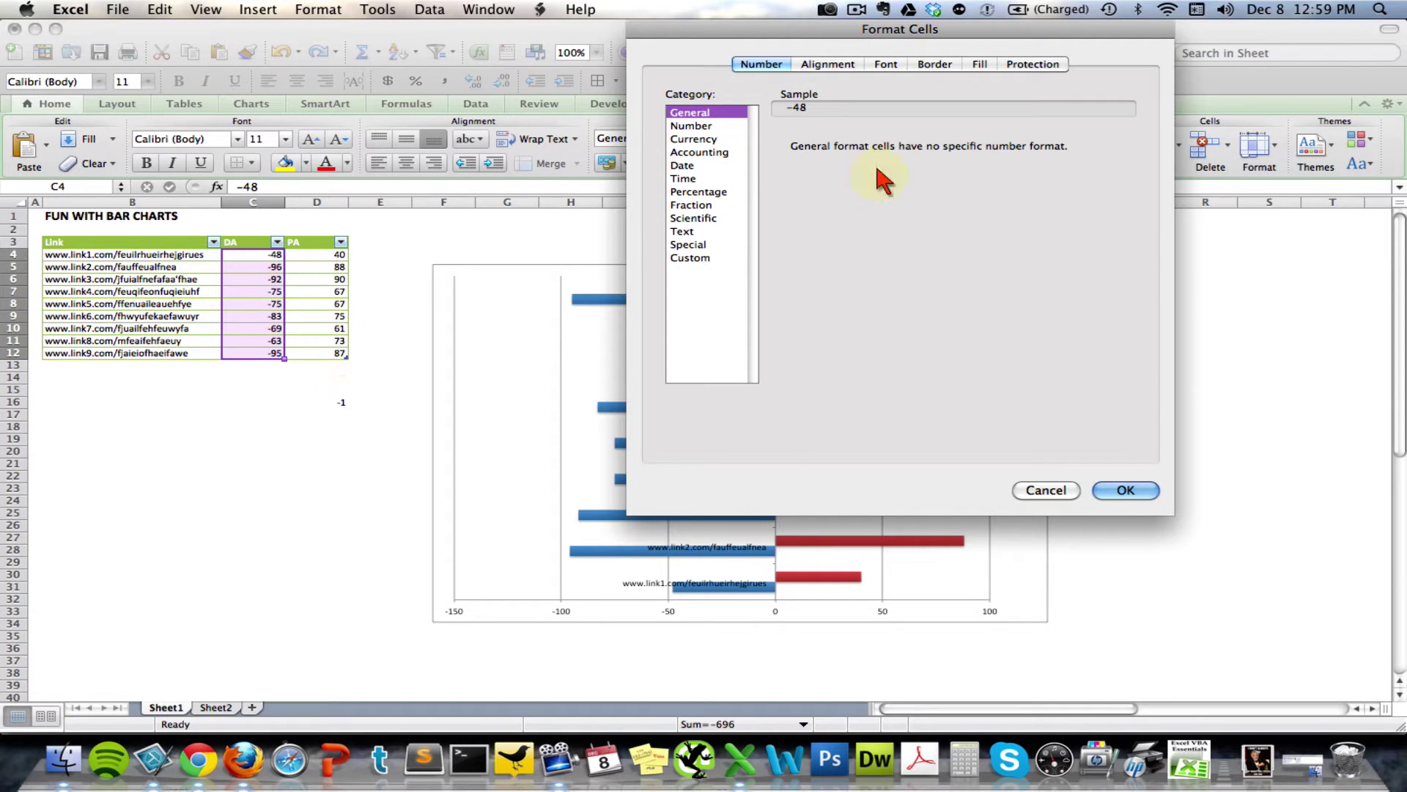
click(687, 258)
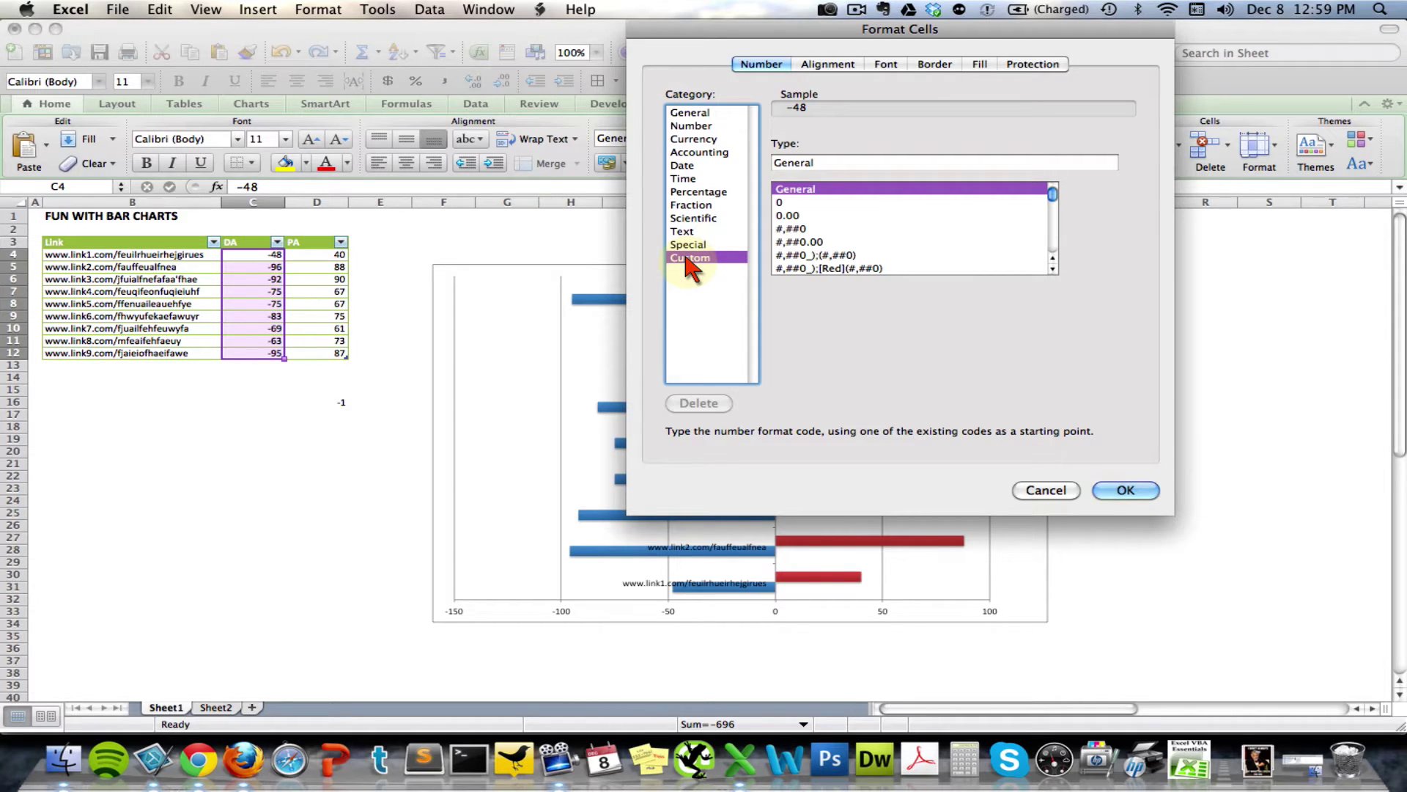
double_click(842, 163)
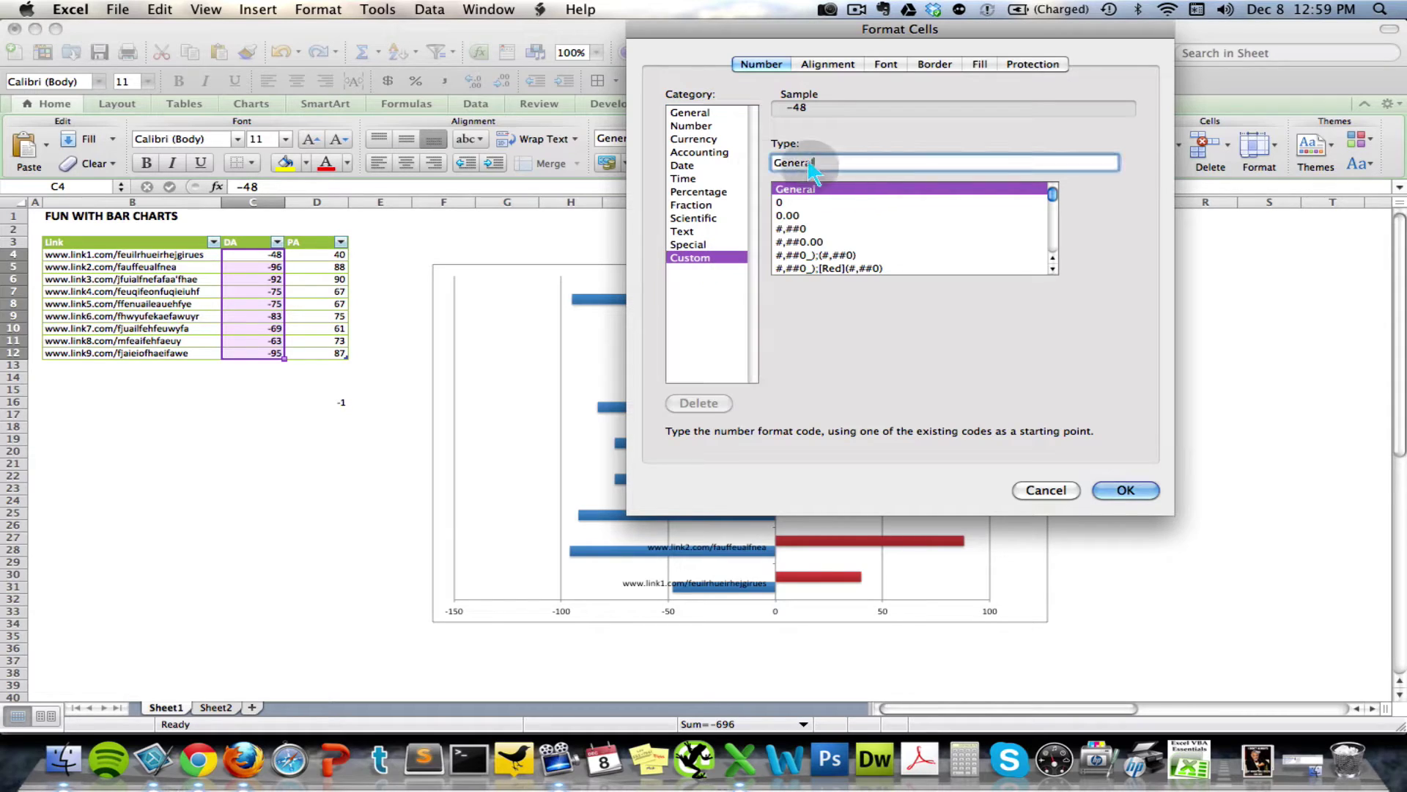
click(745, 162)
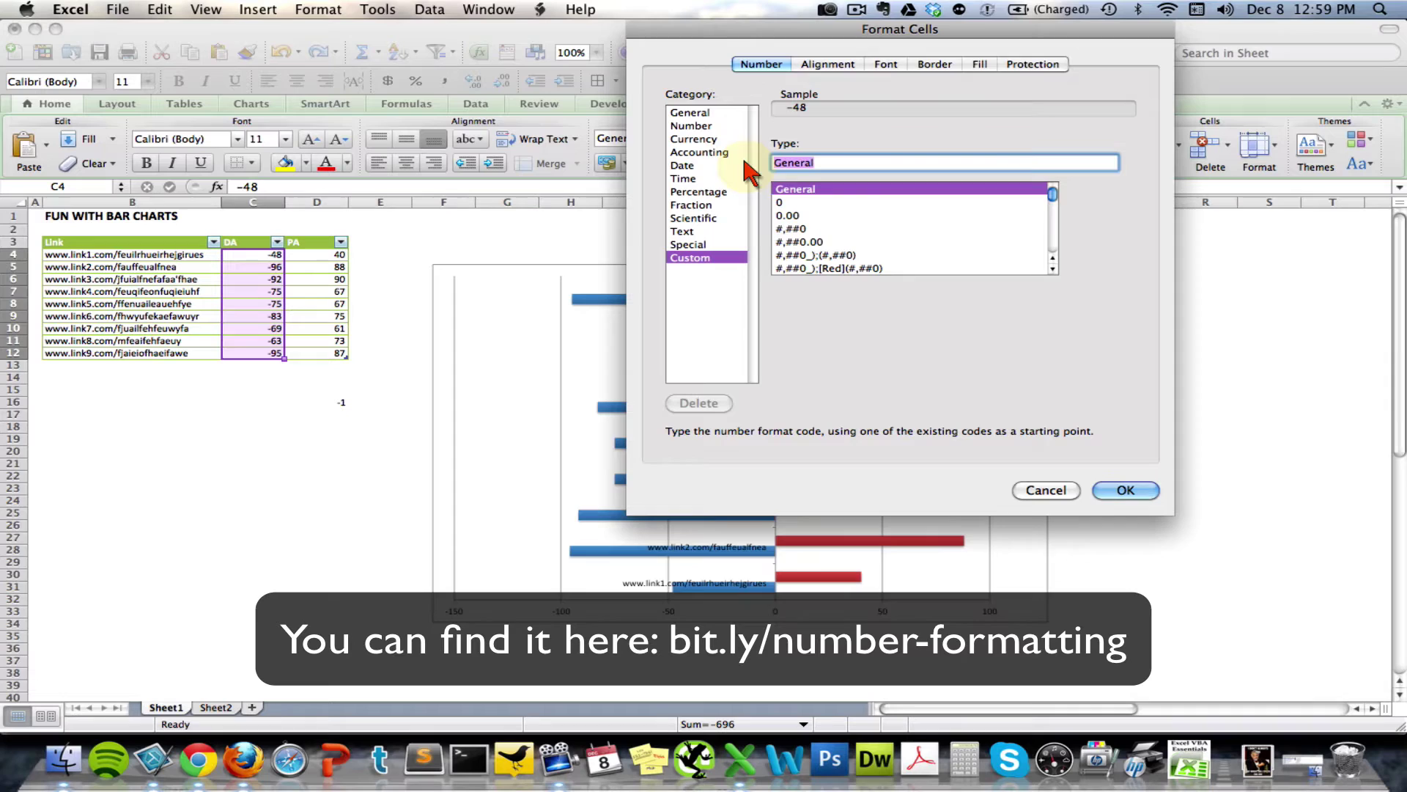
text(0)
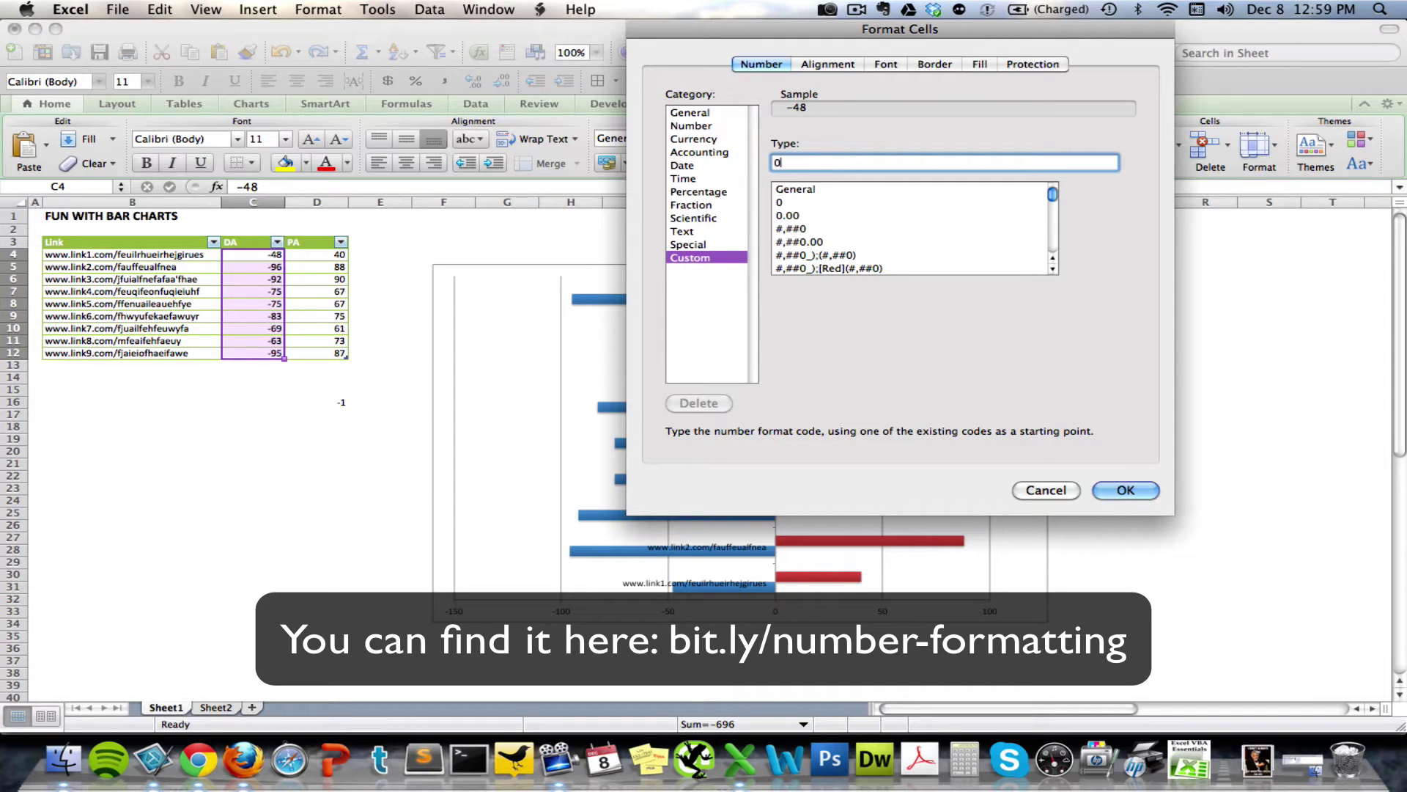
text(;0;0)
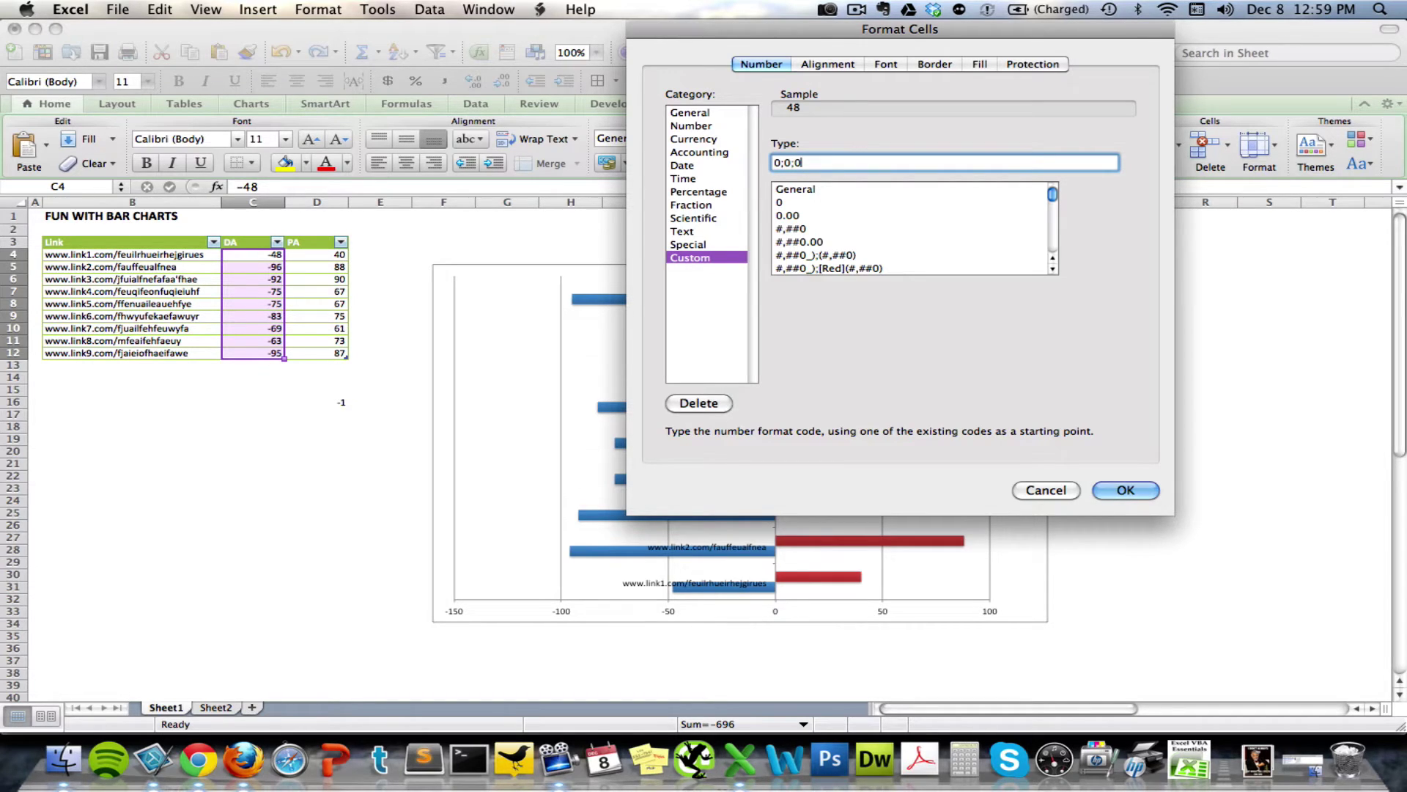
- Try .00, a minus sign and [red] in the format code, removing the minus and colour
click(782, 162)
text(.00)
click(776, 163)
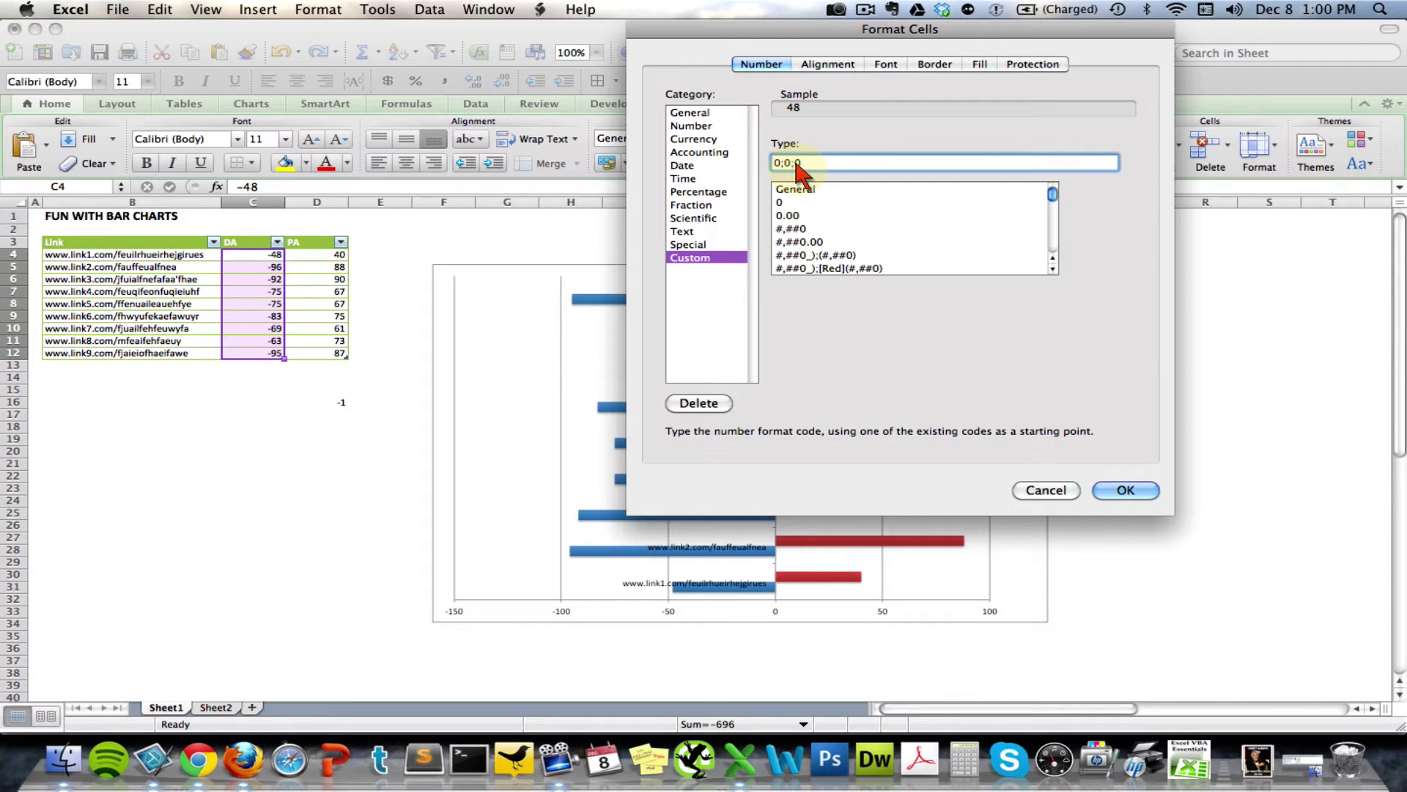
click(786, 165)
text(-)
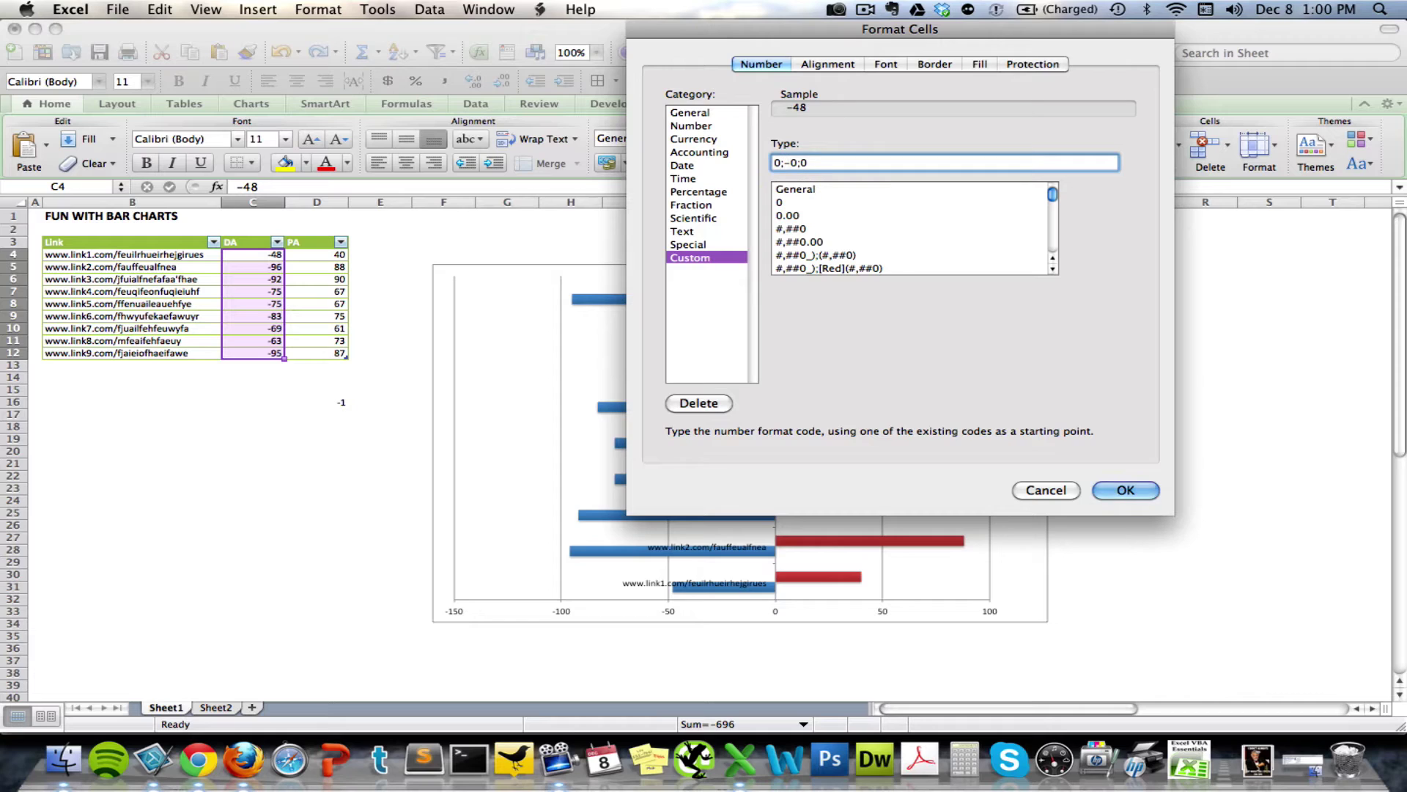
key(BackSpace)
text([red])
key(BackSpace)
key(BackSpace)
key(BackSpace)
key(BackSpace)
key(BackSpace)
- Apply the 0;0;0 format and select the chart's vertical category axis
click(1144, 490)
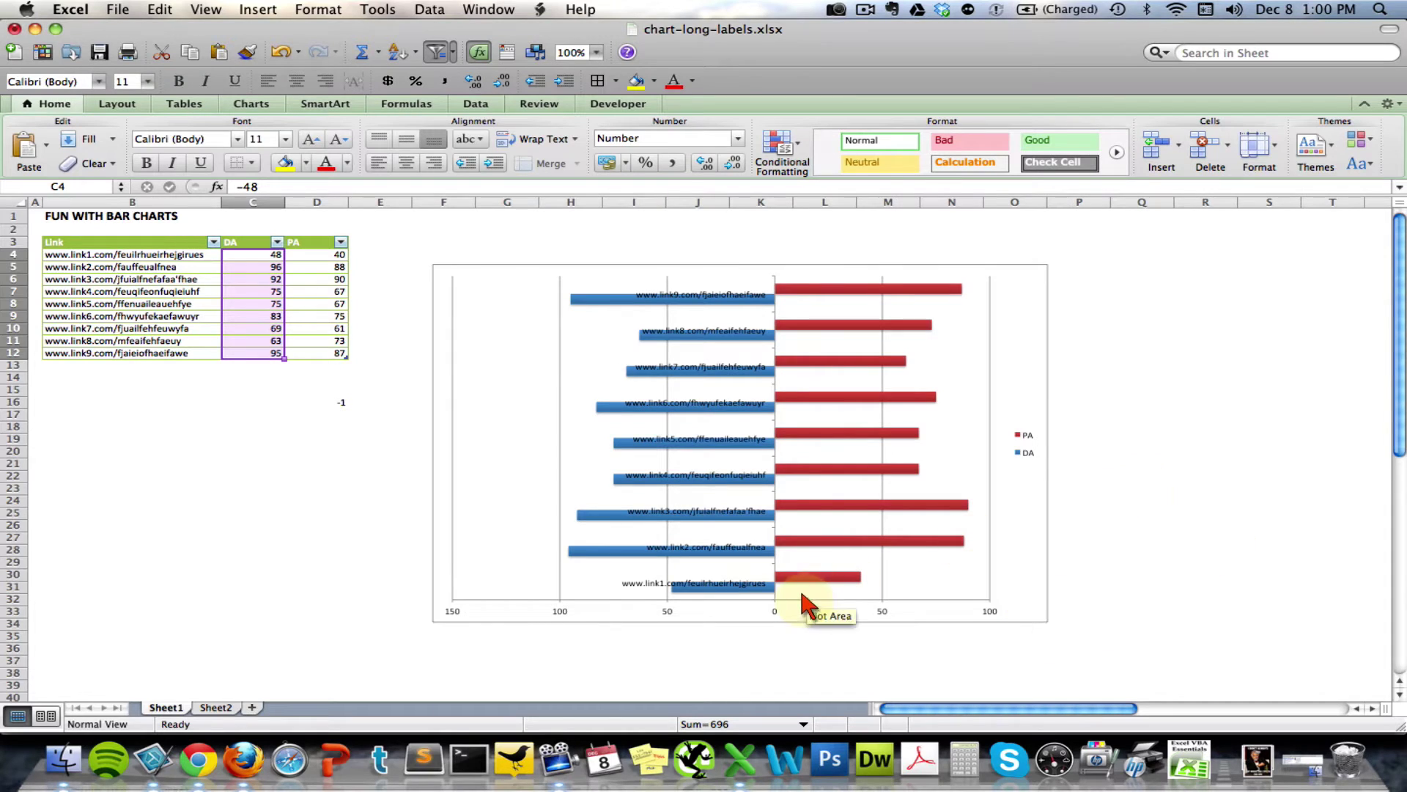
mouse_move(680, 603)
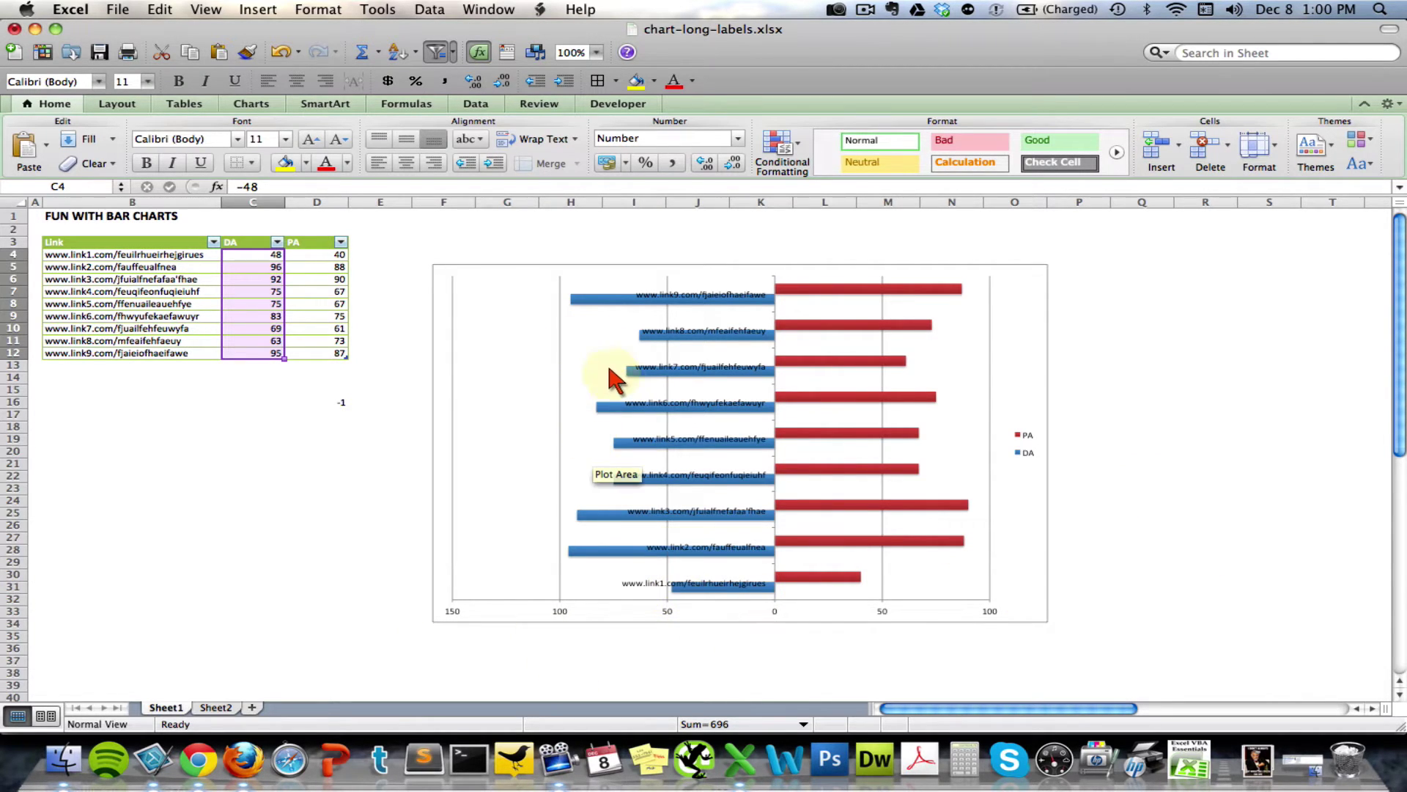
click(675, 341)
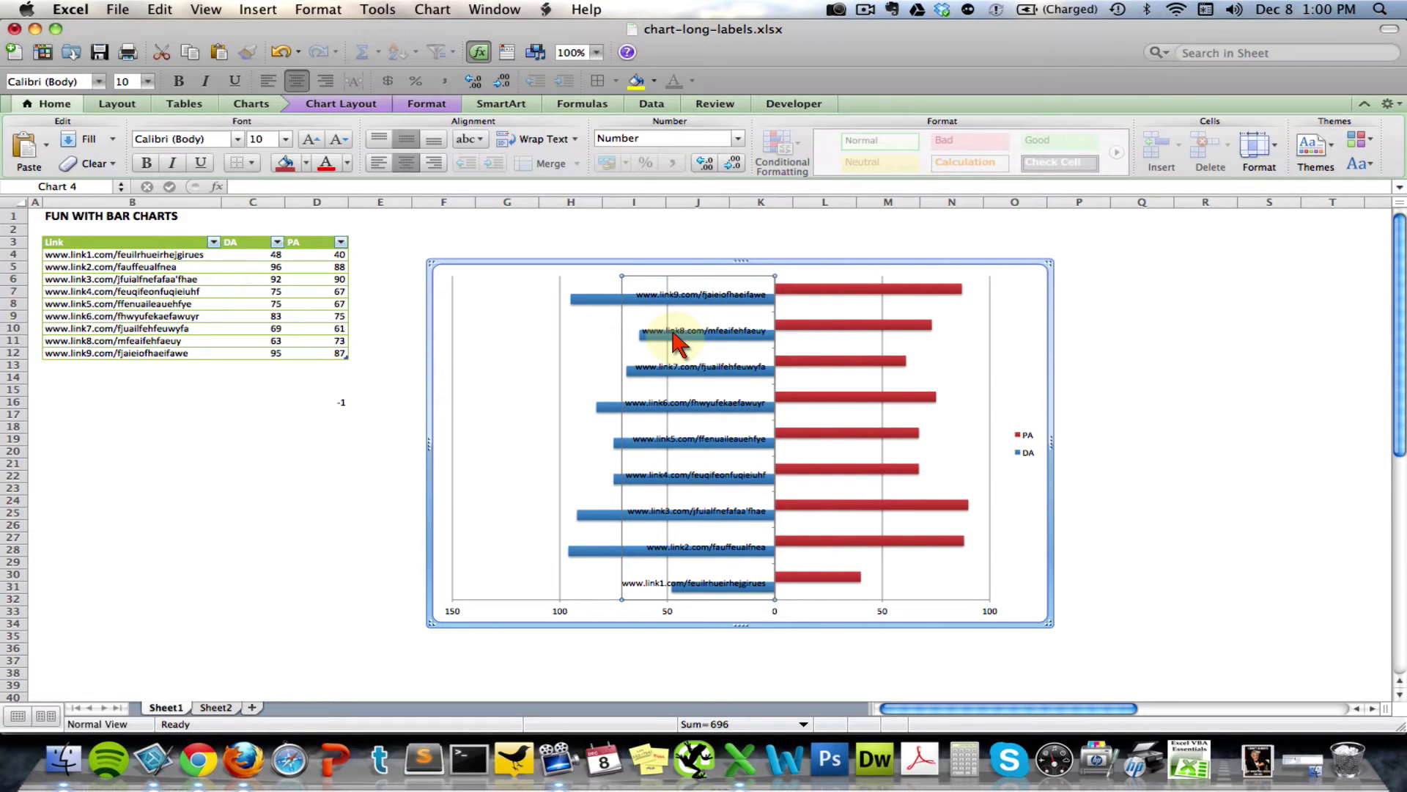
- Set the category axis labels to Low and major tick marks to None
double_click(675, 340)
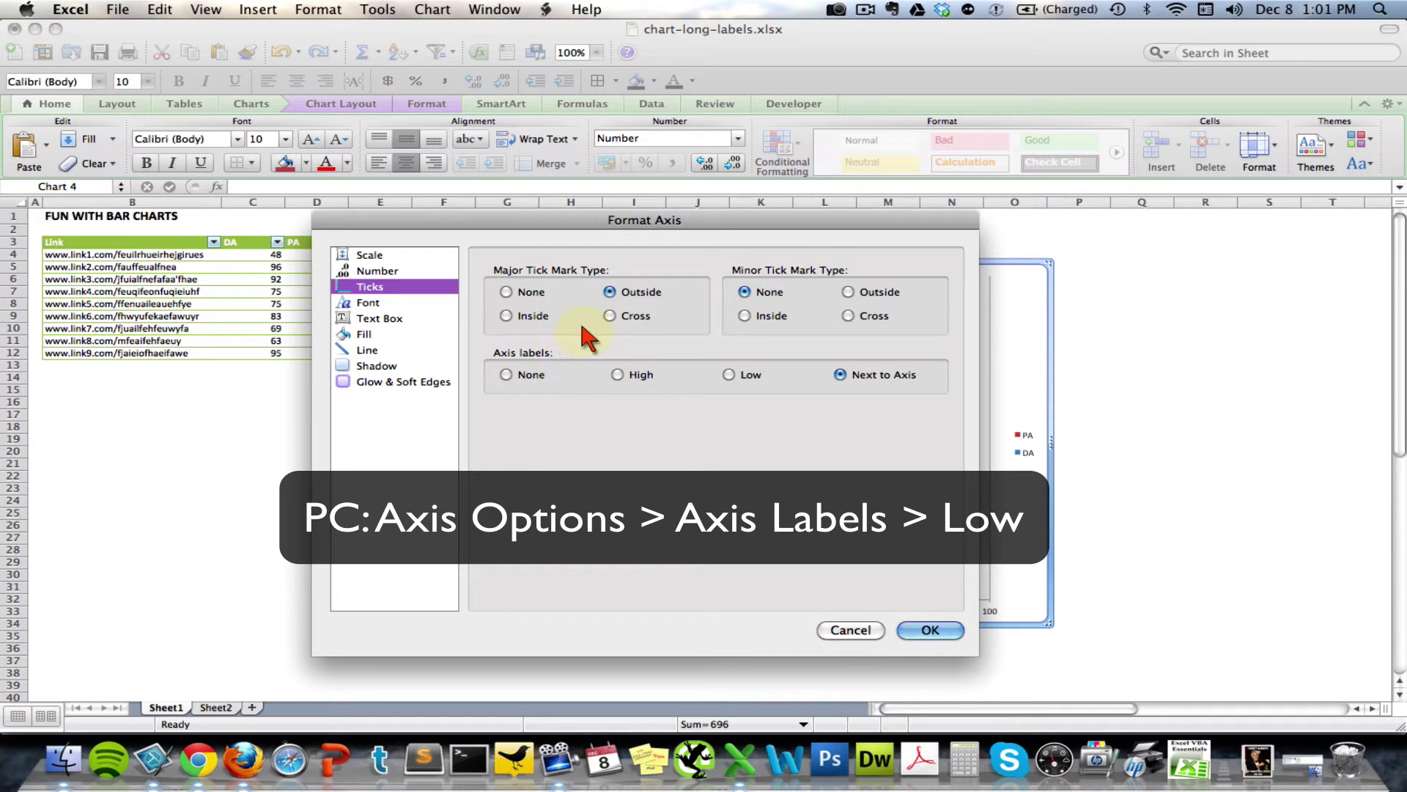
click(729, 375)
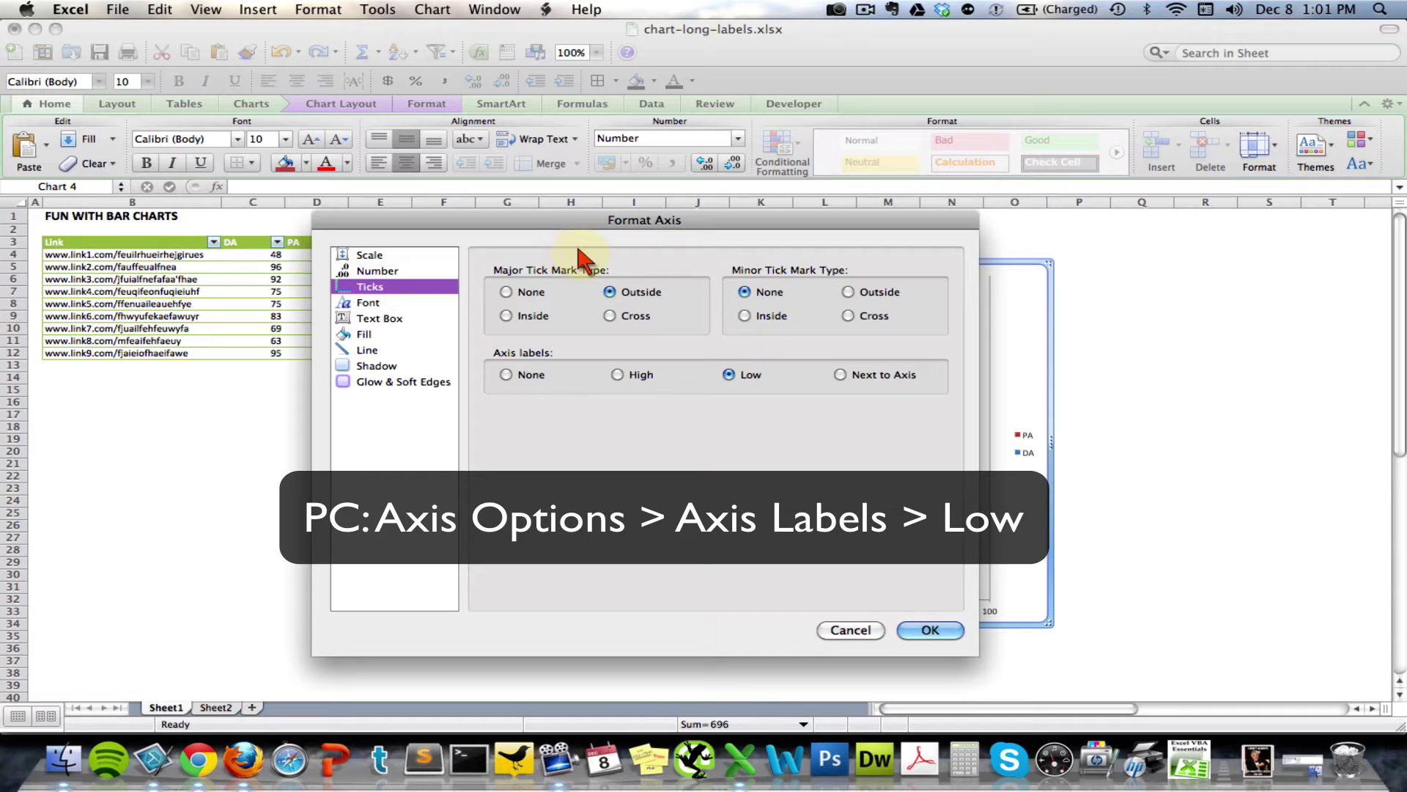
drag(555, 223, 329, 223)
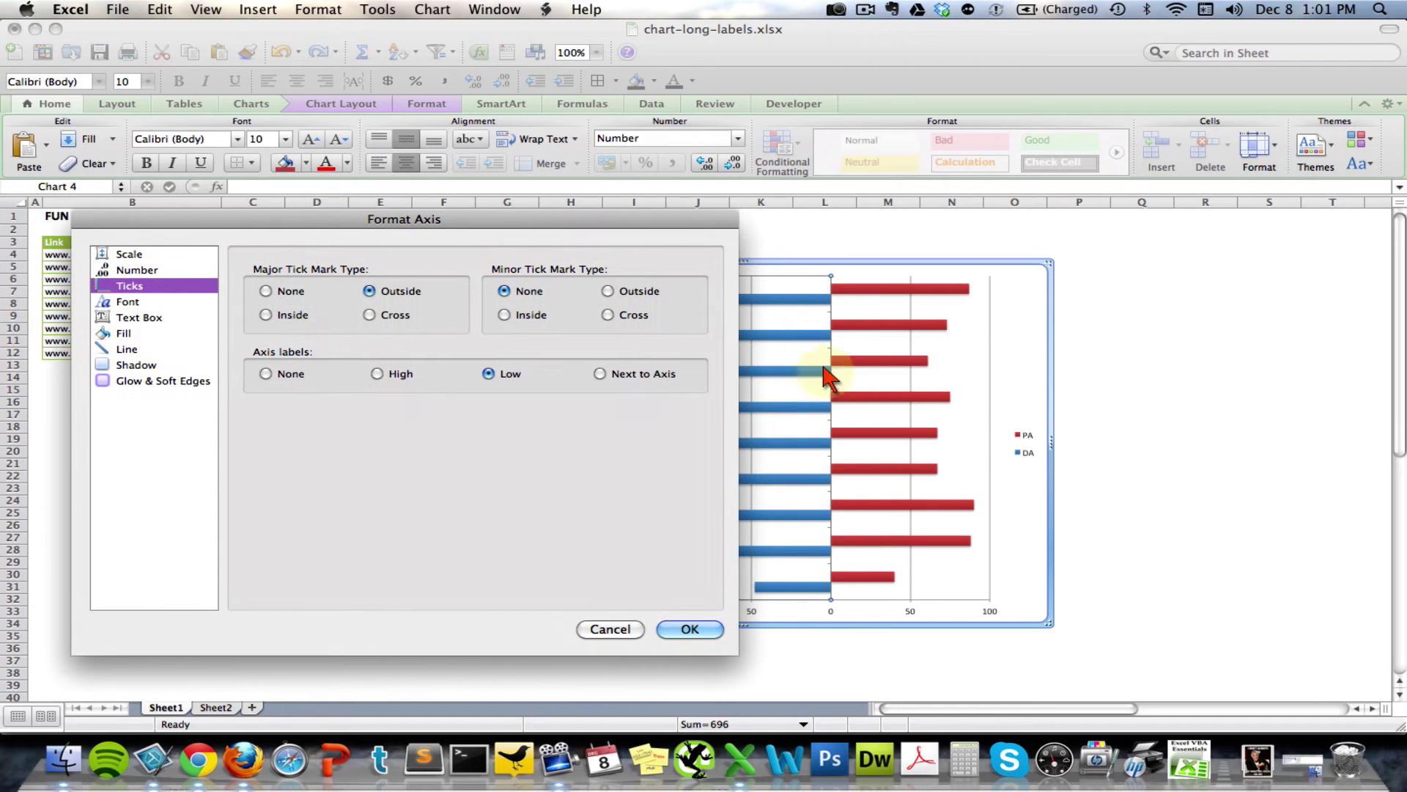
click(266, 291)
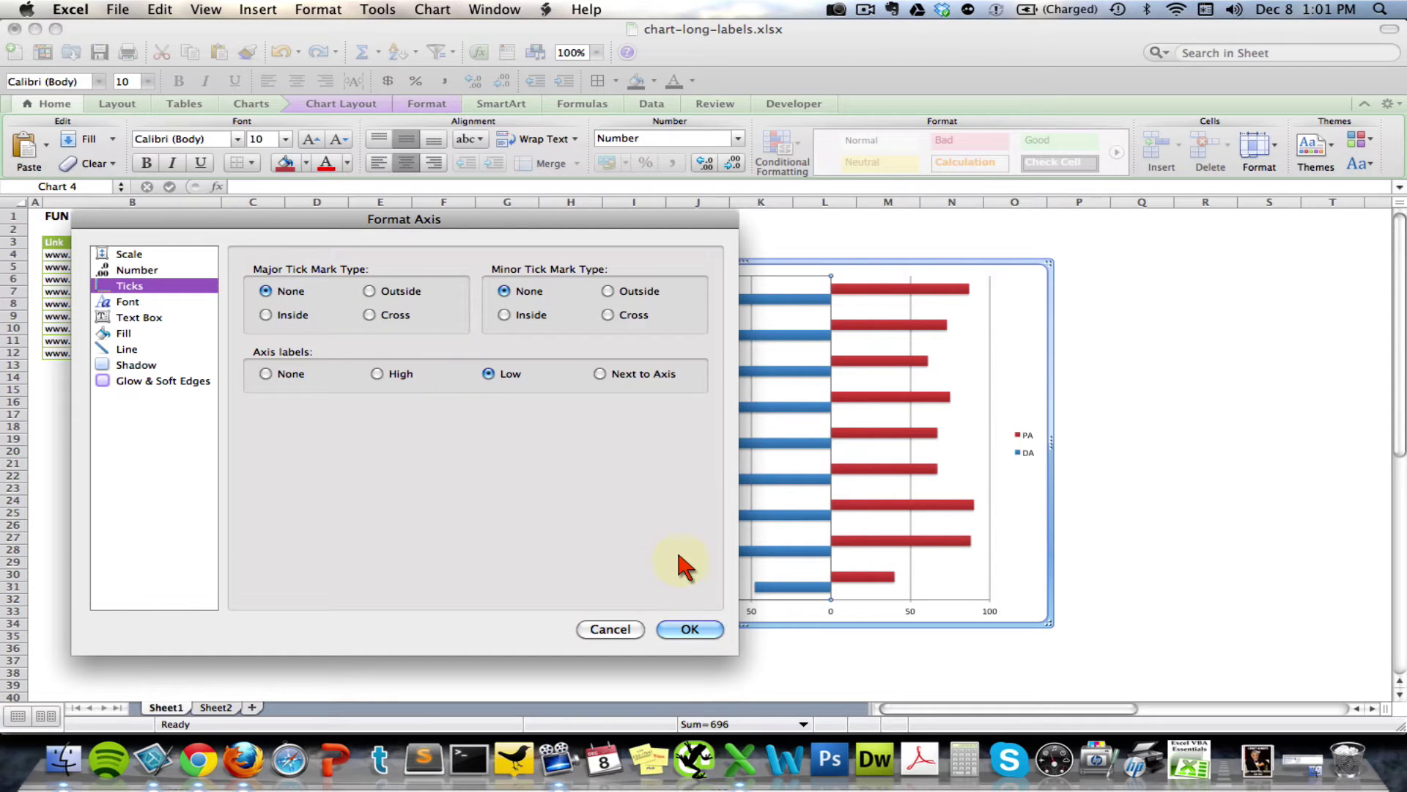
click(690, 630)
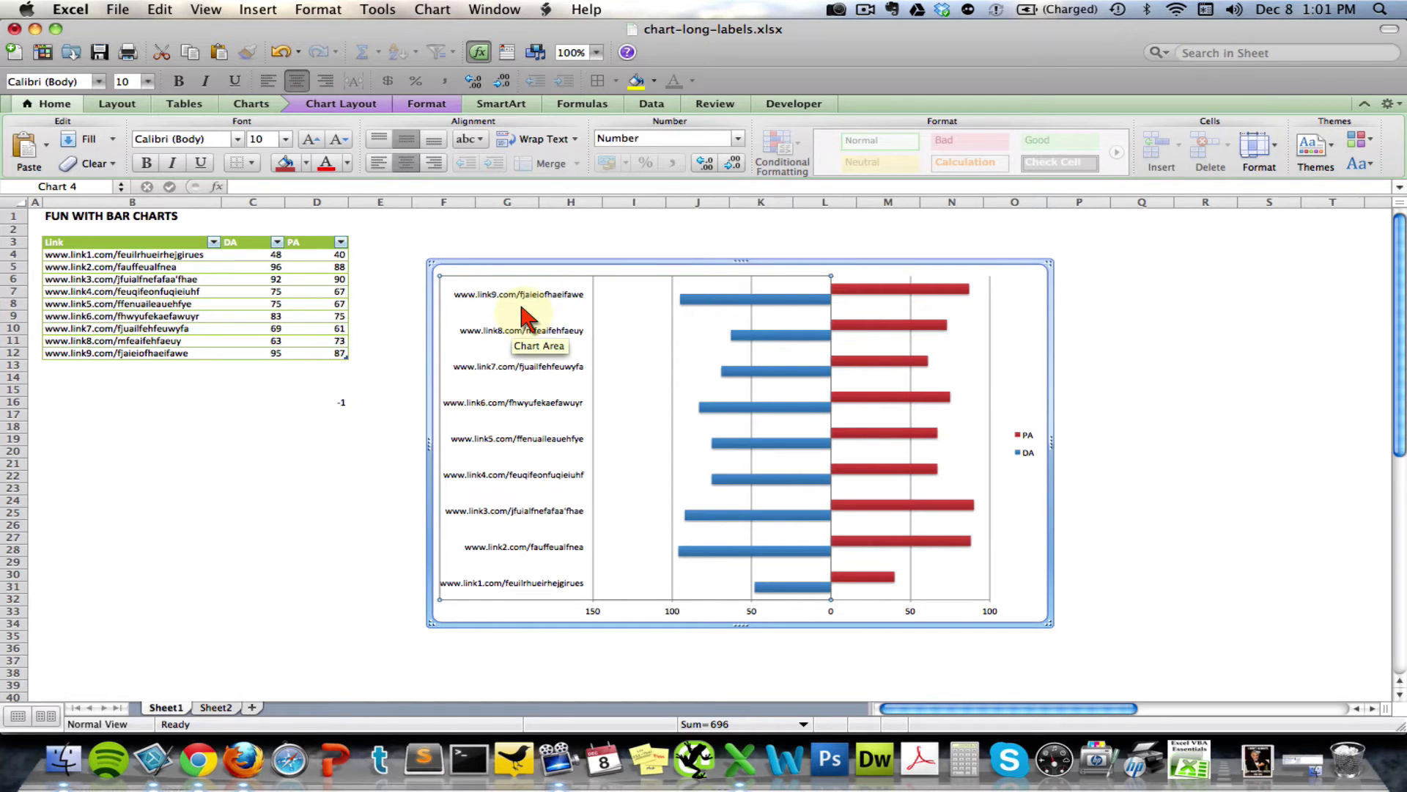
click(851, 292)
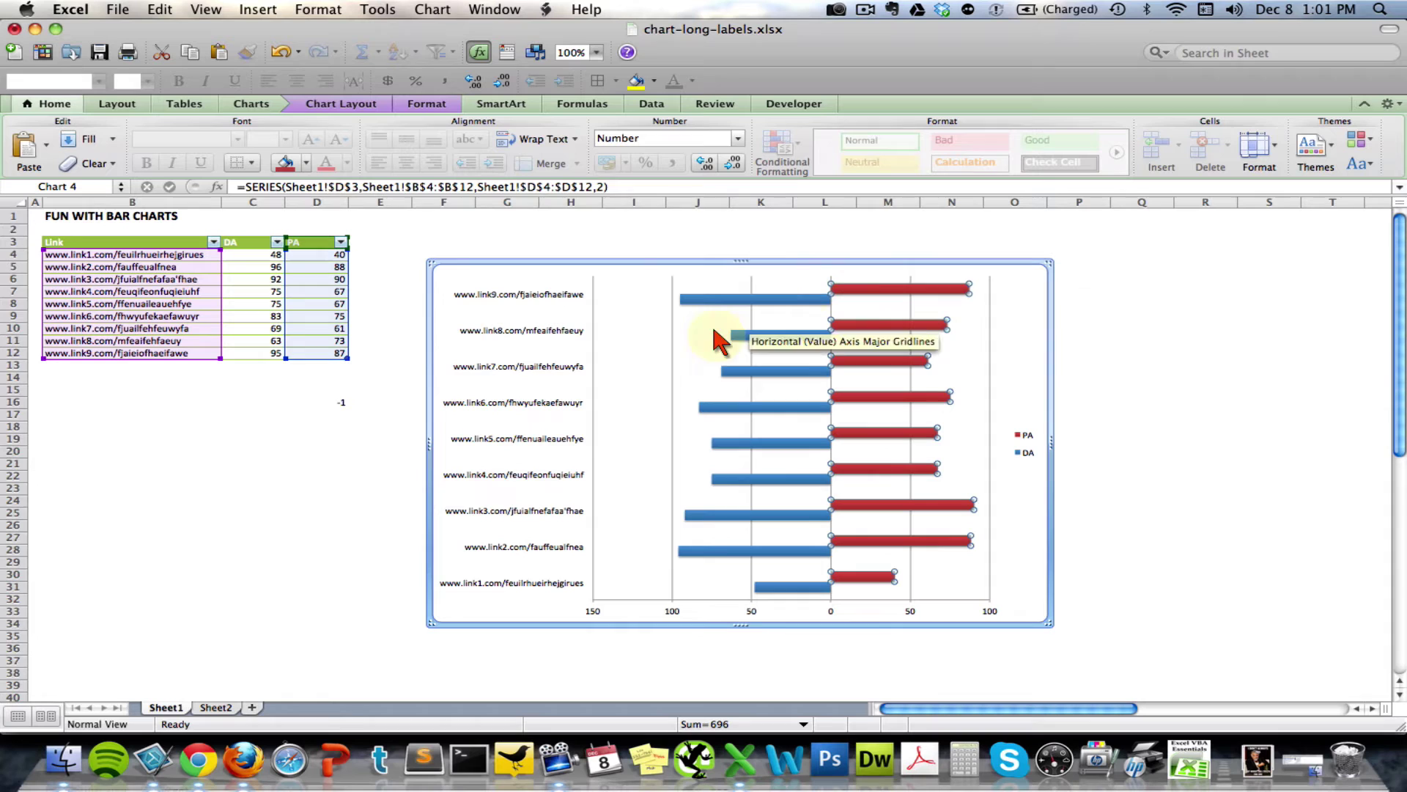
click(215, 707)
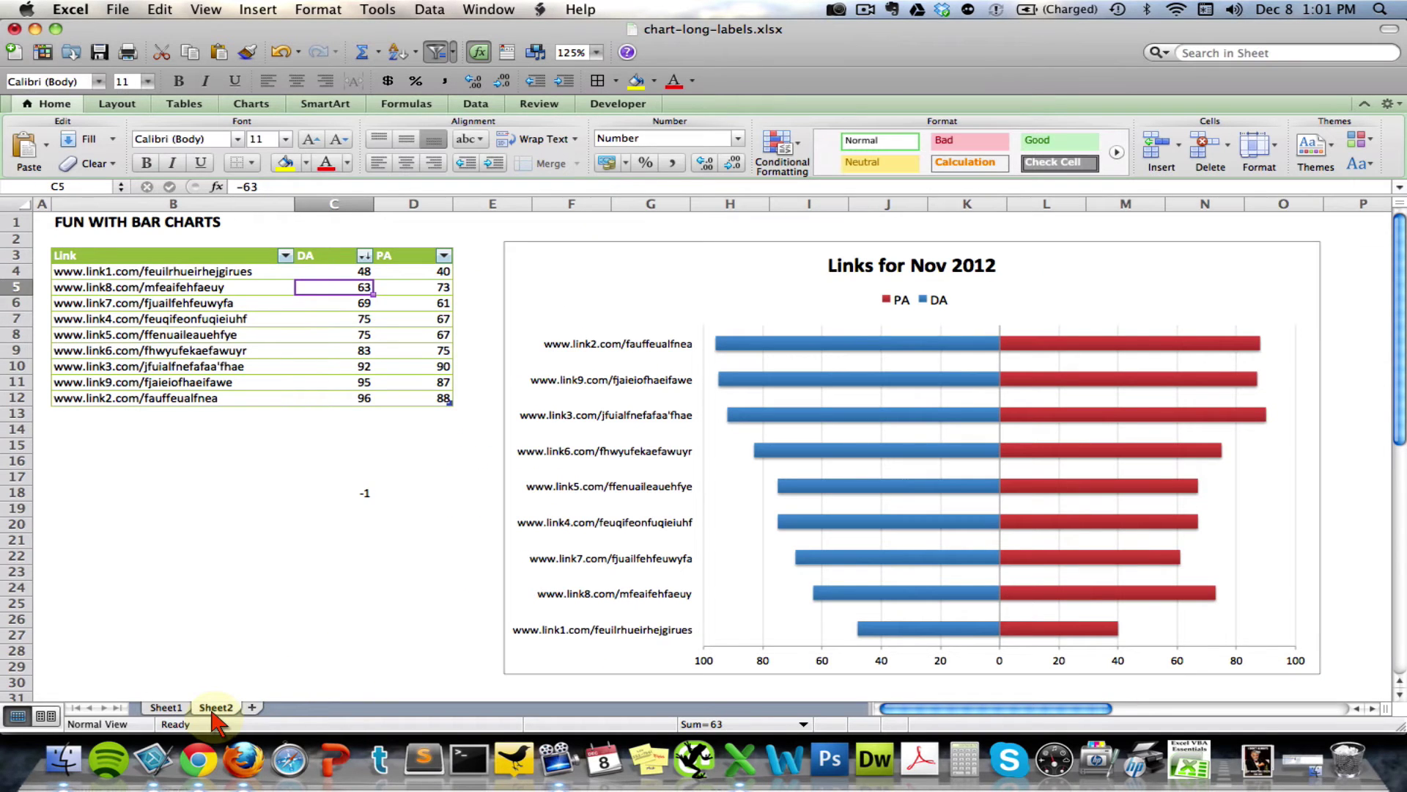
click(166, 708)
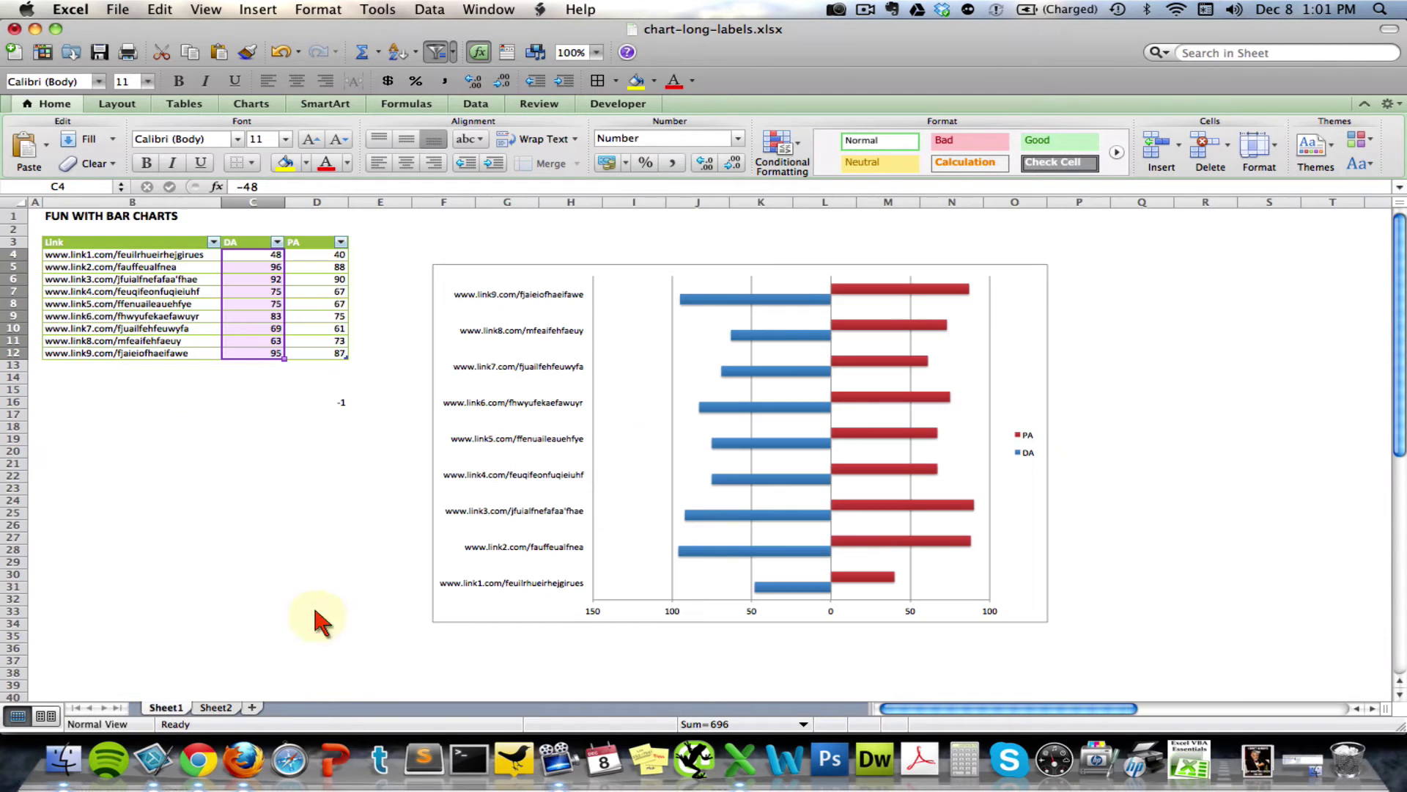
click(886, 297)
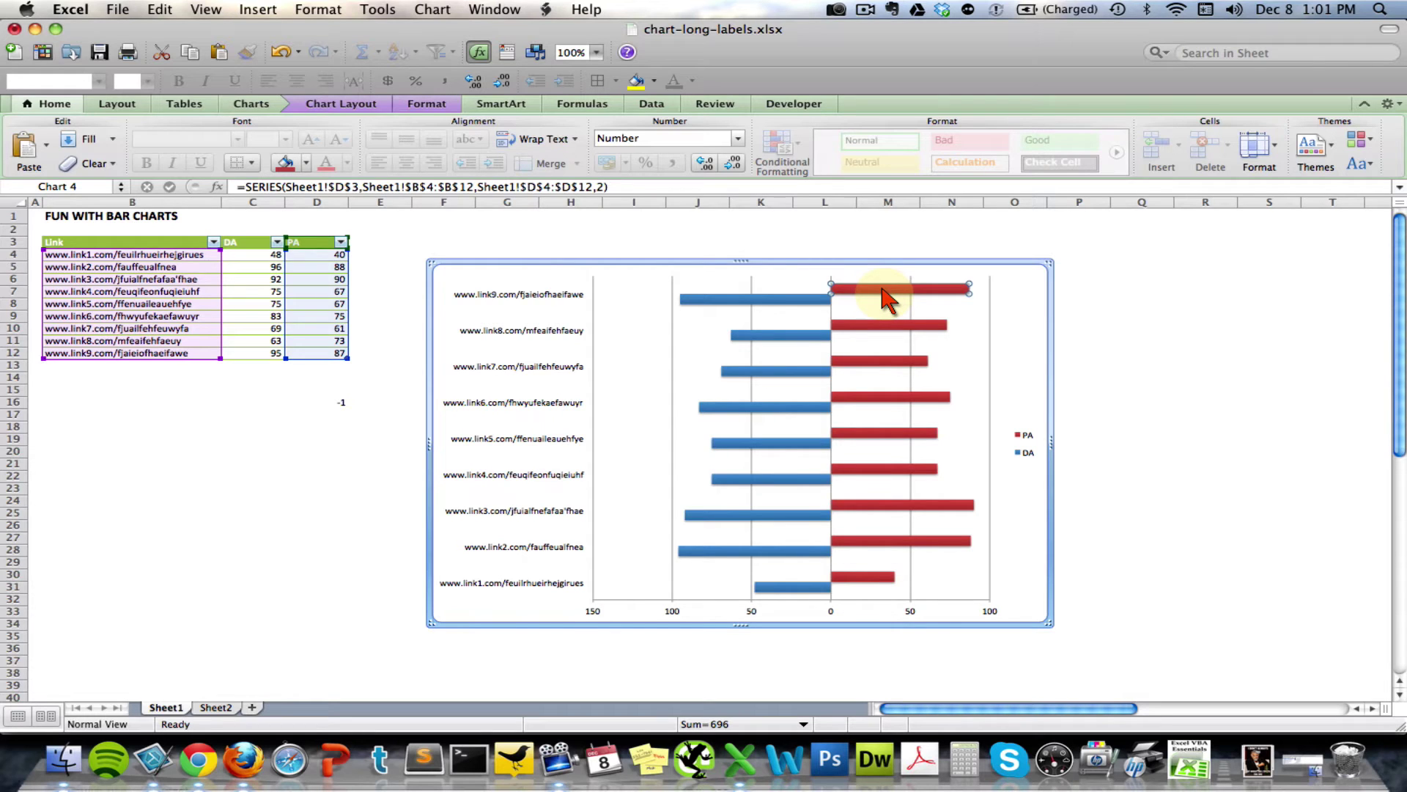
- Set the PA series bar overlap to 100%
key(super+1)
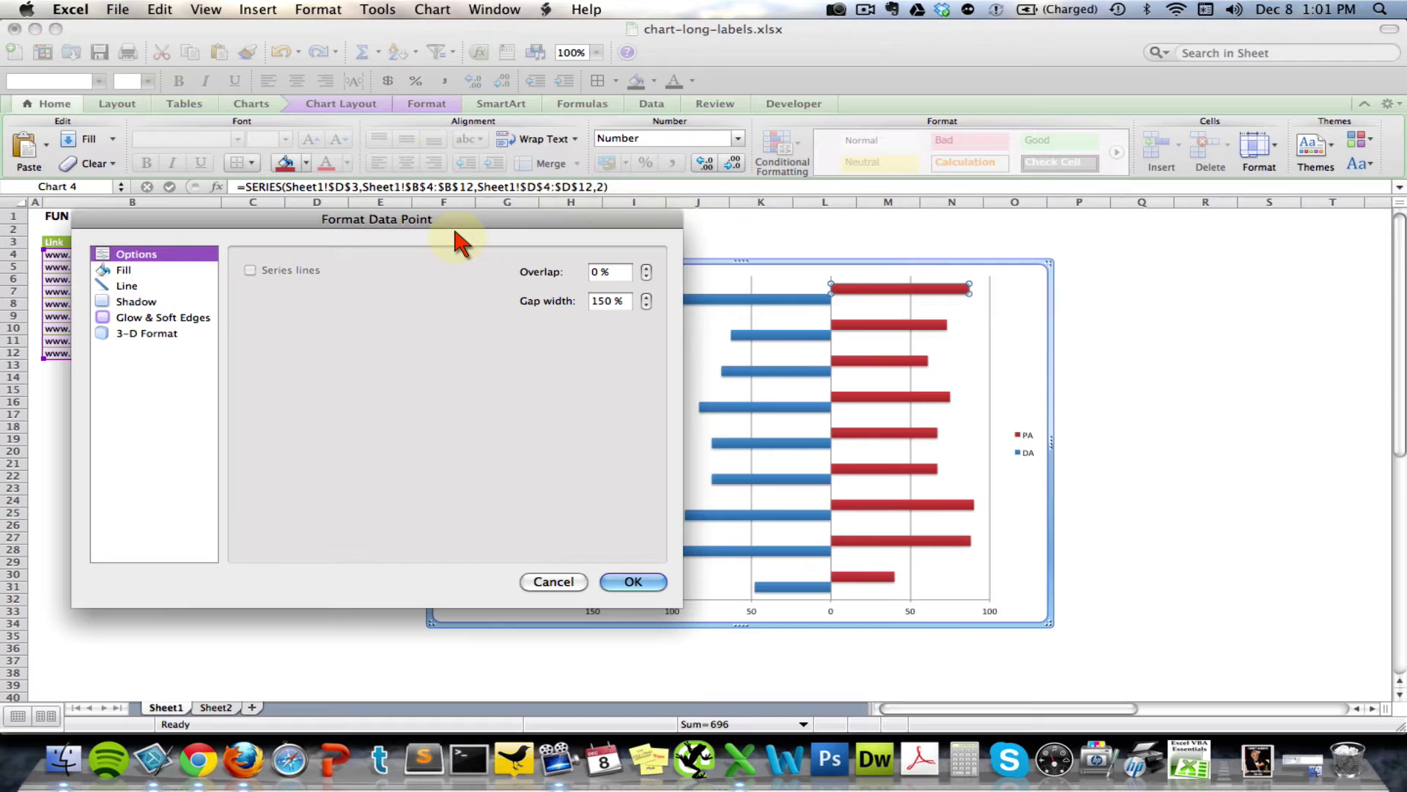
drag(461, 228, 965, 187)
click(1114, 221)
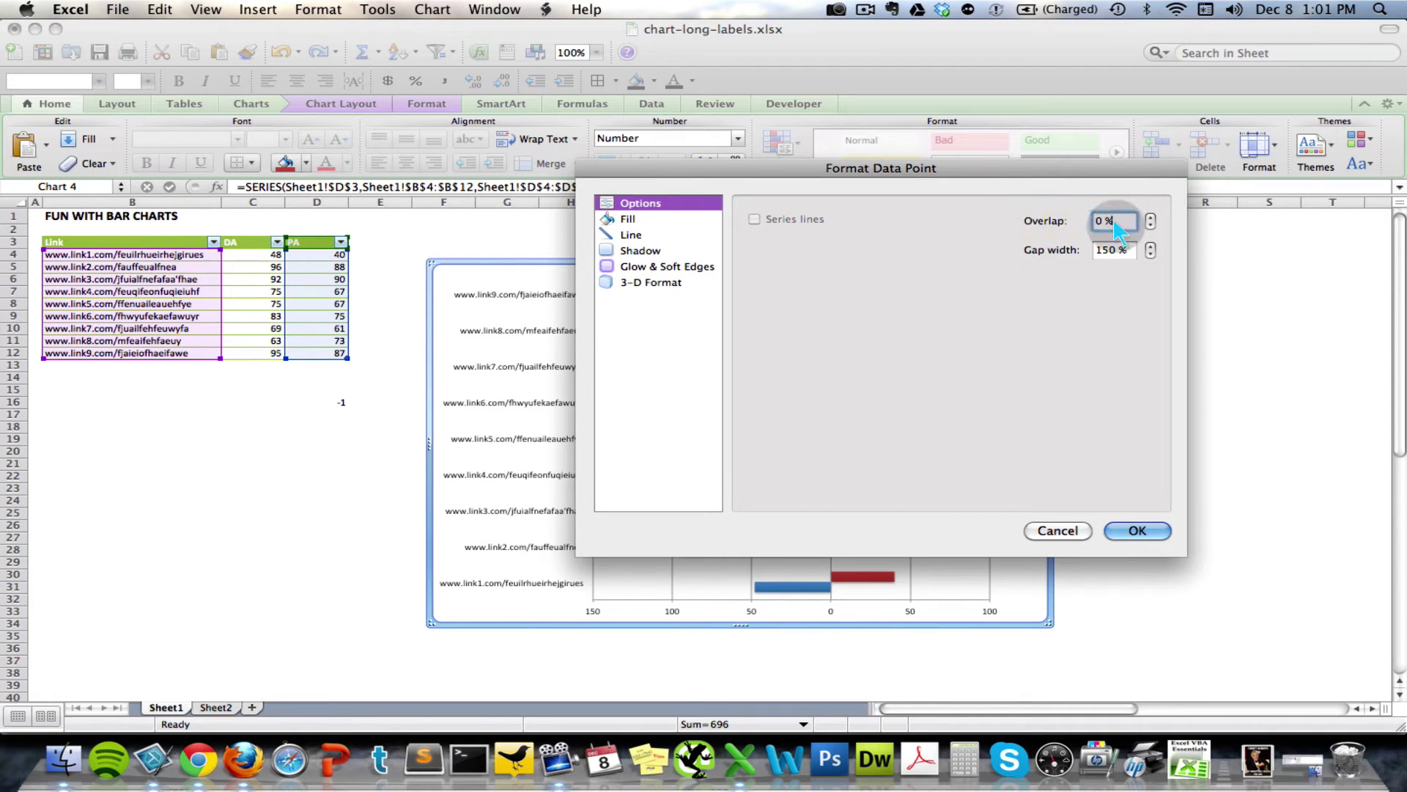
text(100)
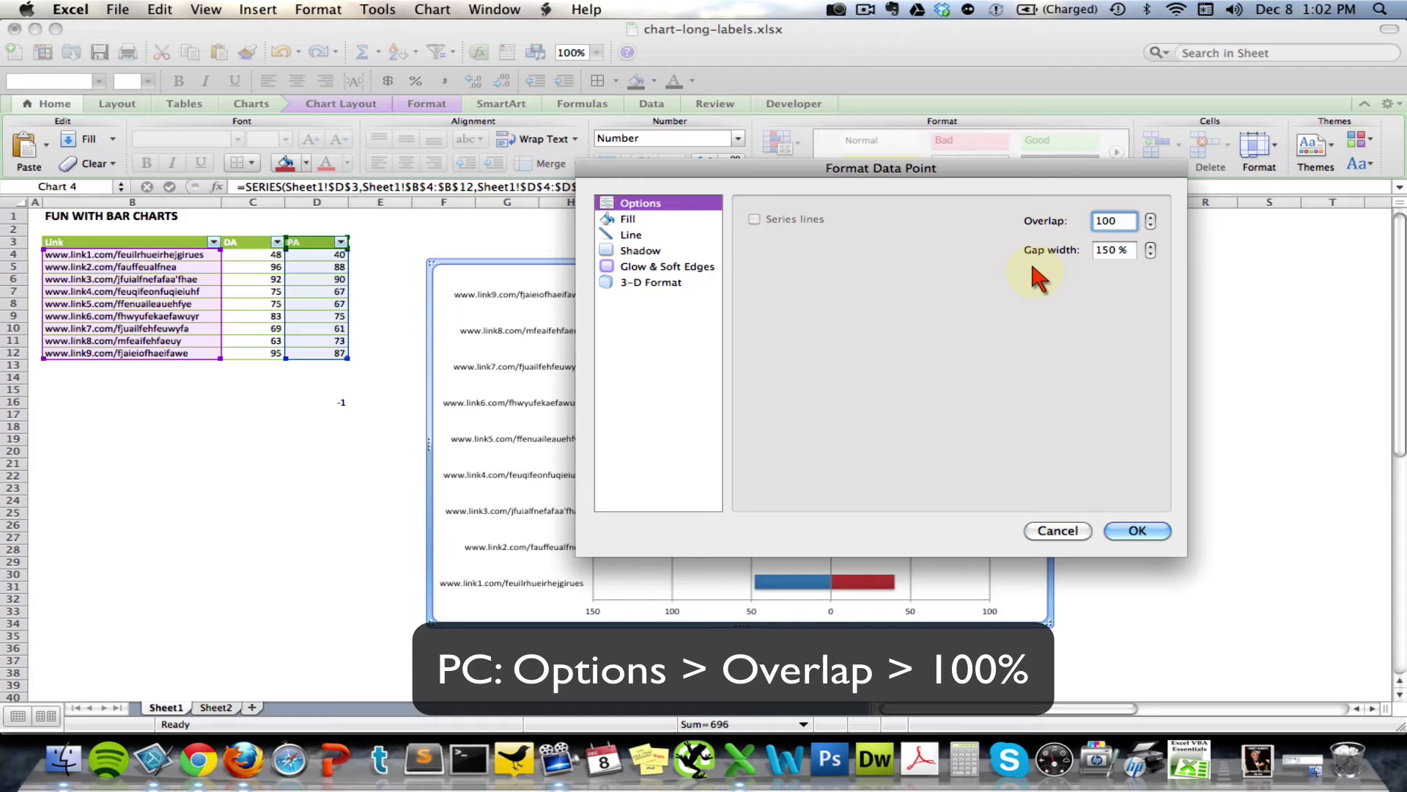
click(1139, 531)
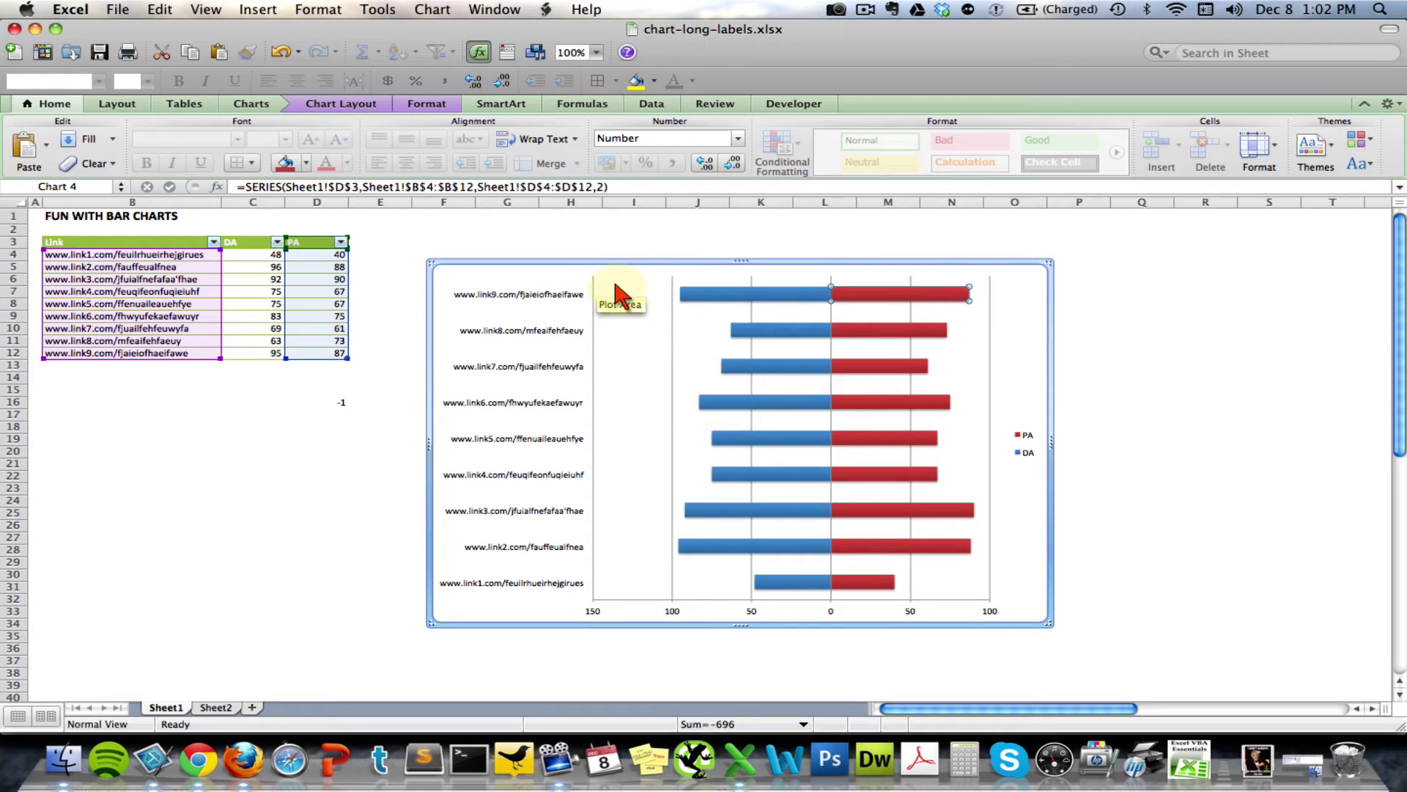
- Change the horizontal value axis minimum from -150 to -100
click(598, 613)
key(super+1)
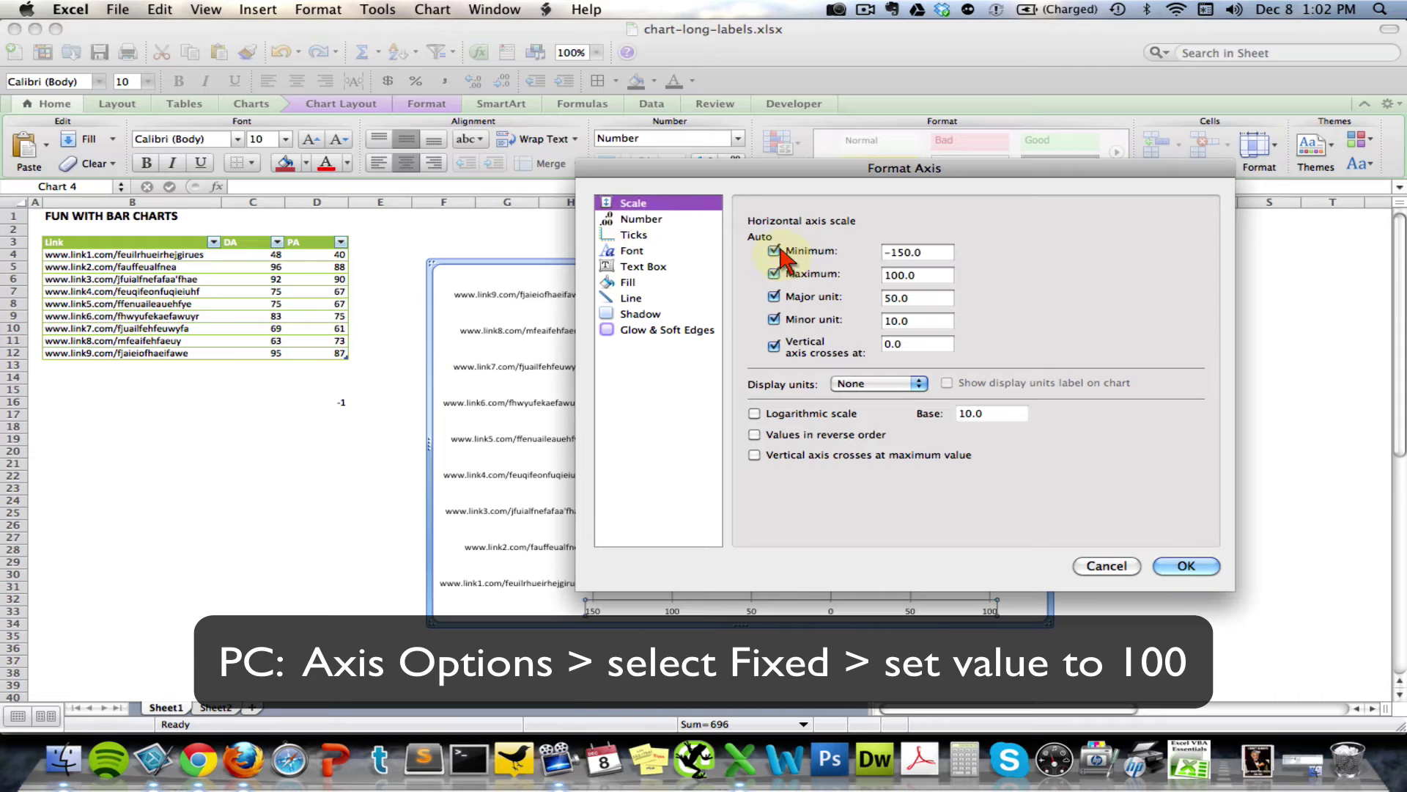
click(905, 252)
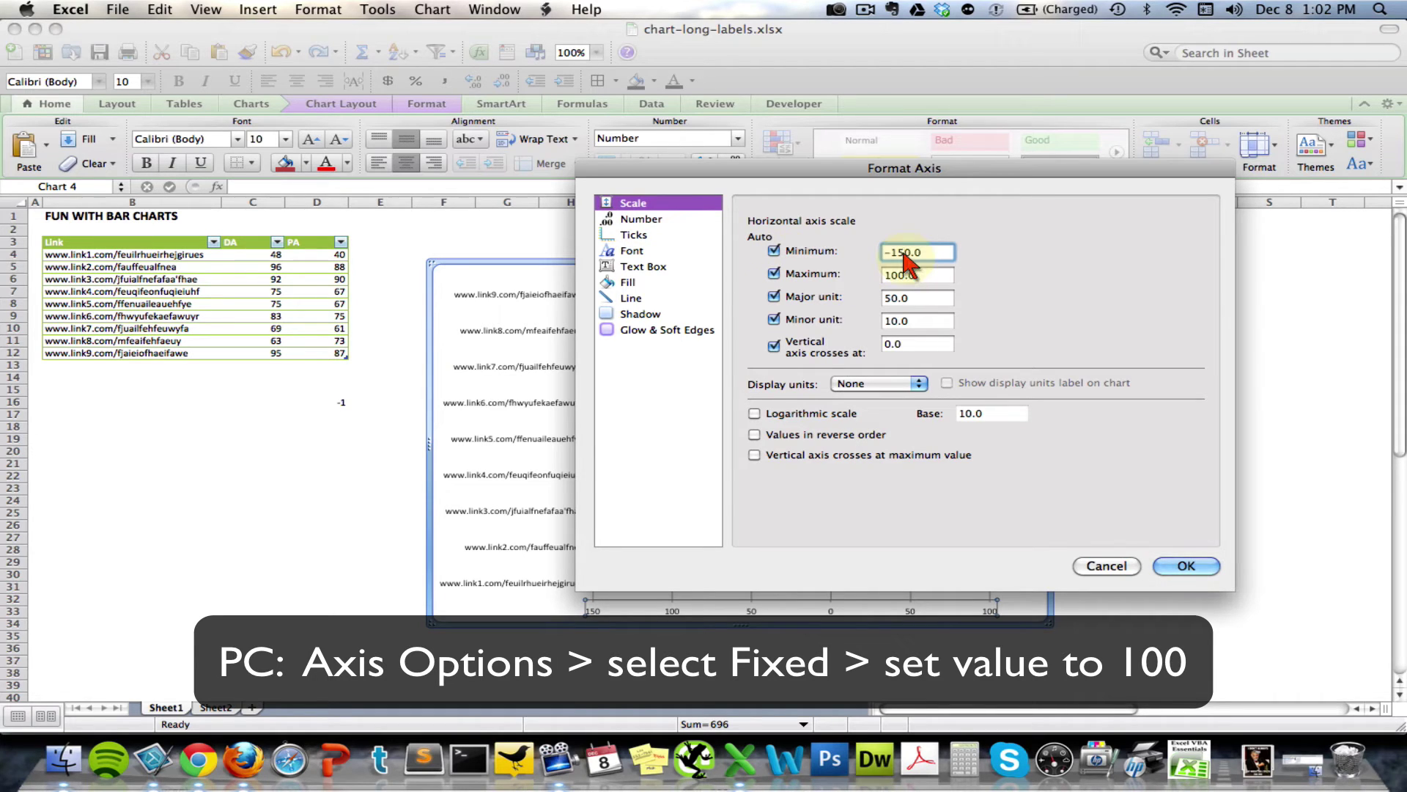
key(BackSpace)
text(0)
click(1186, 566)
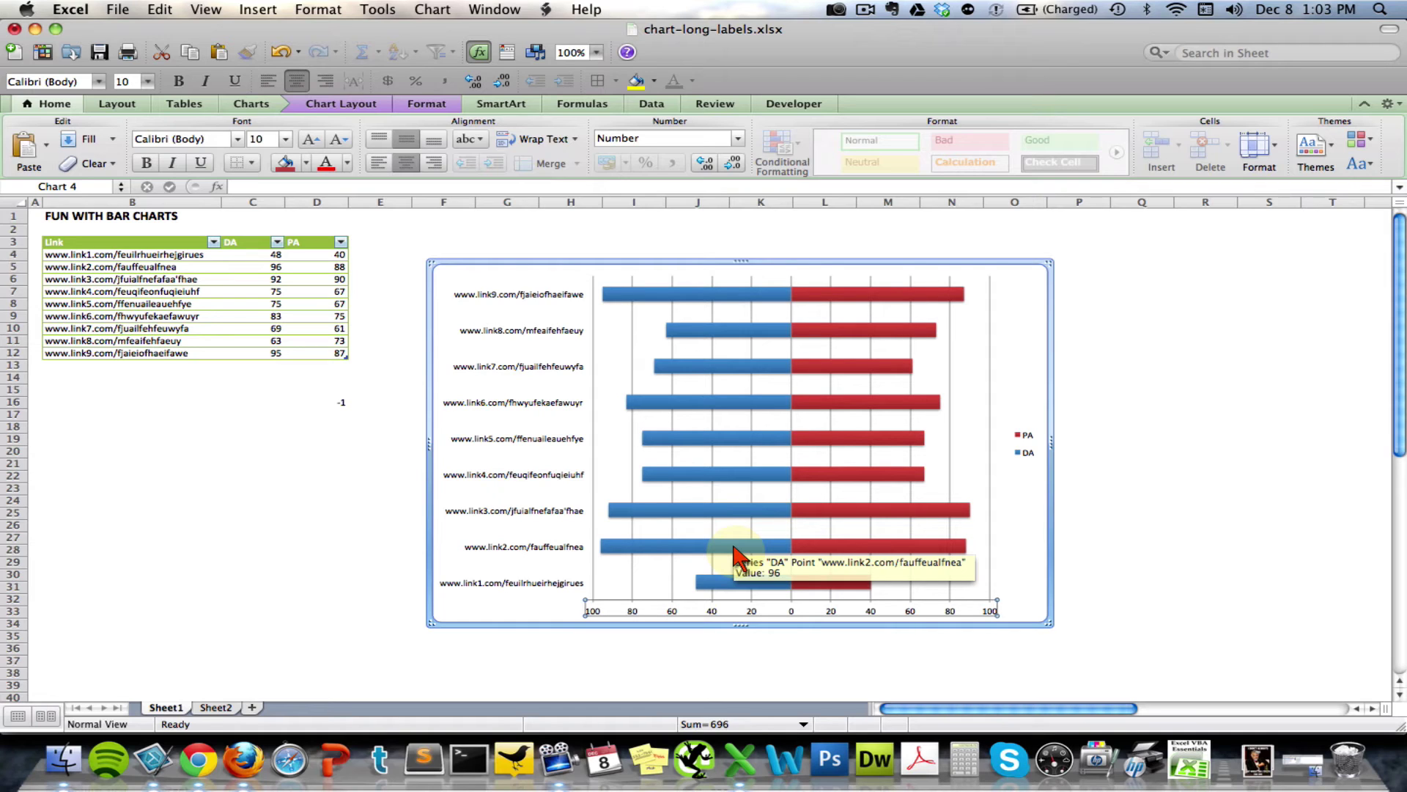
- Sort the link table in descending order by the DA column
click(260, 268)
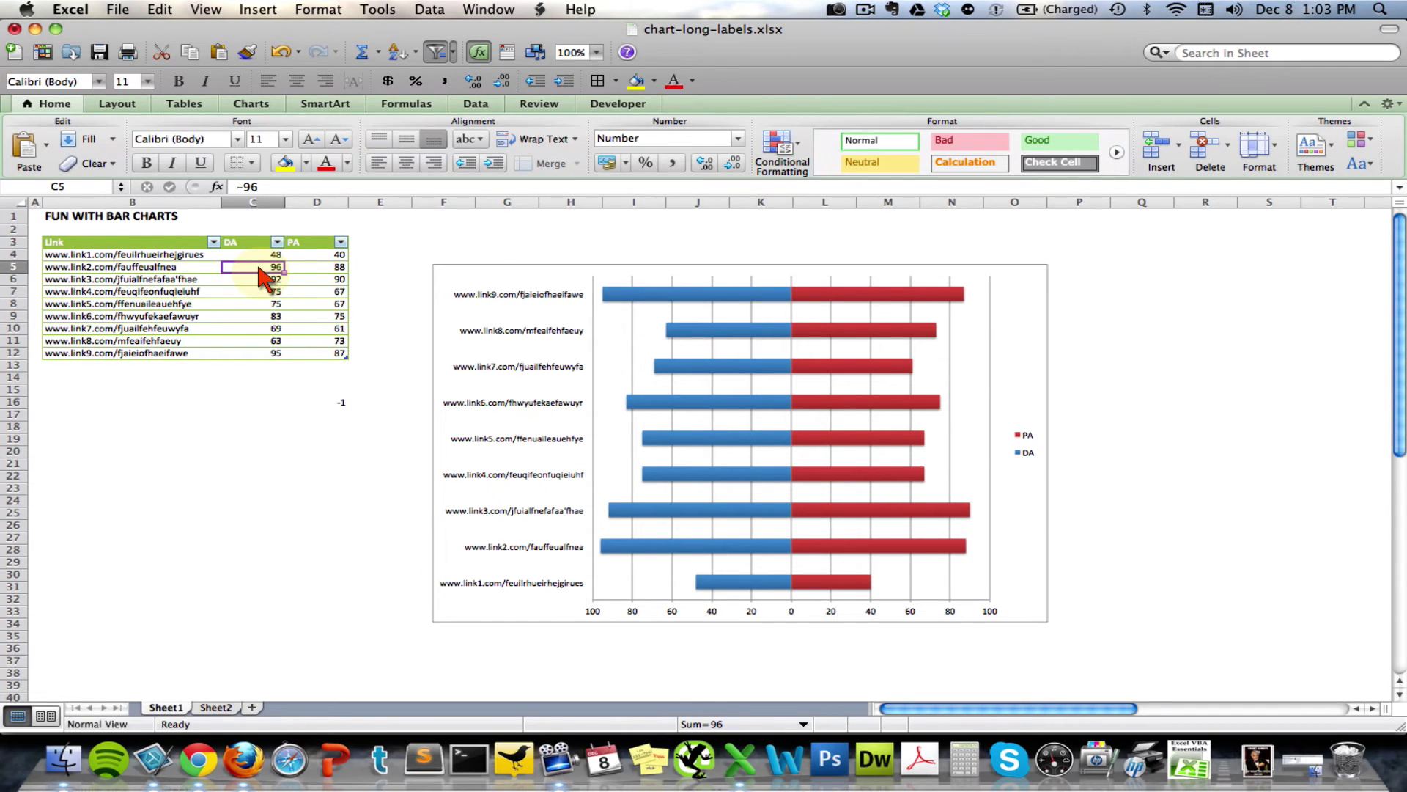
right_click(264, 279)
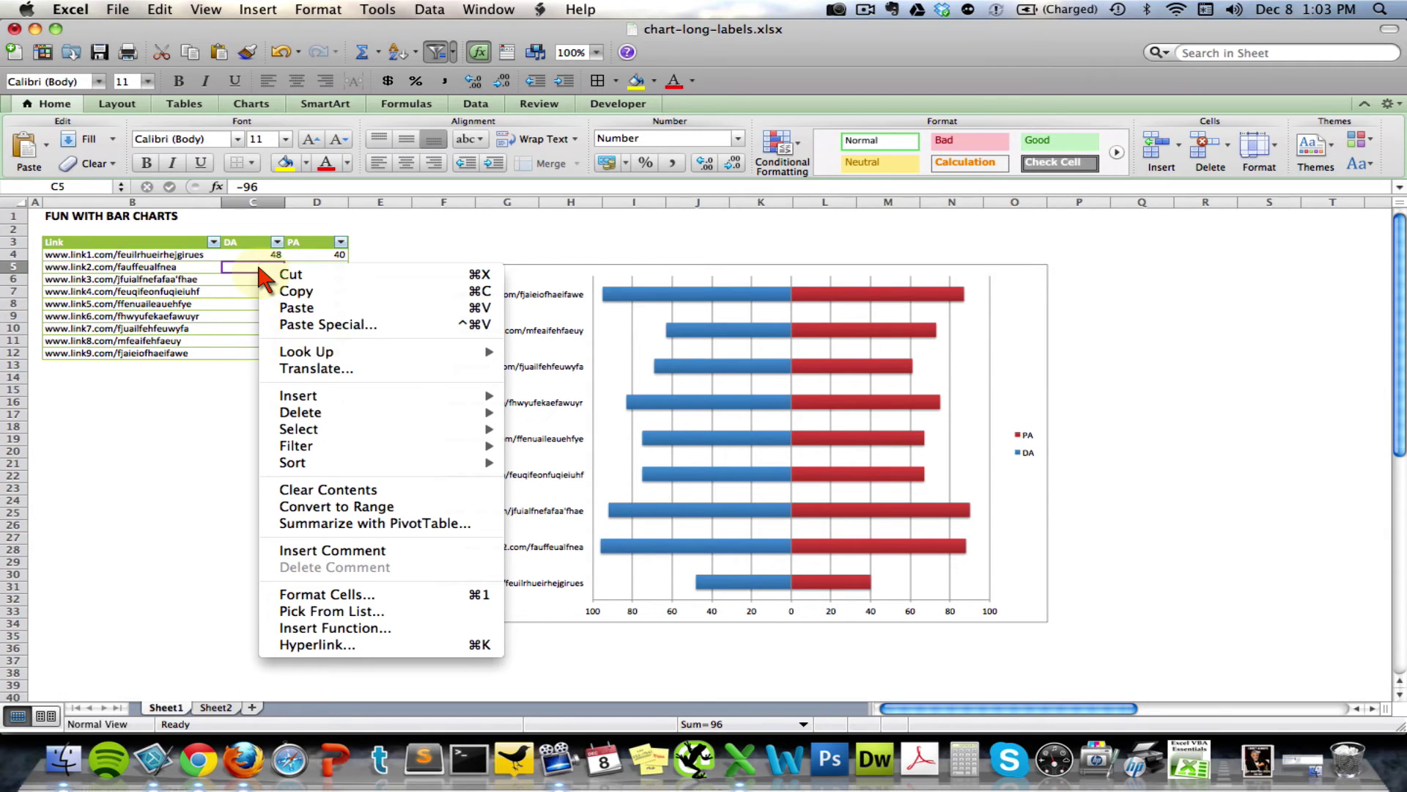
mouse_move(319, 462)
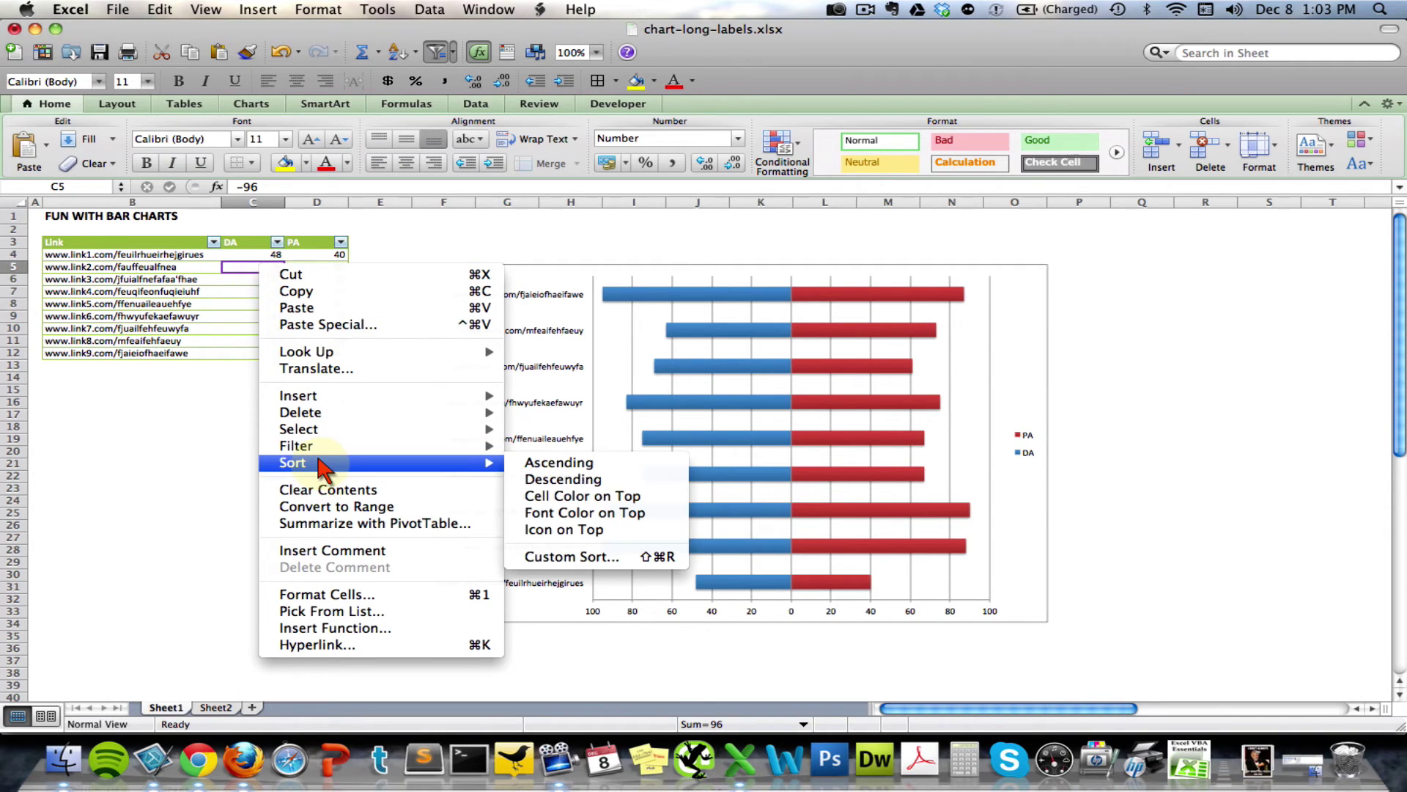
click(590, 486)
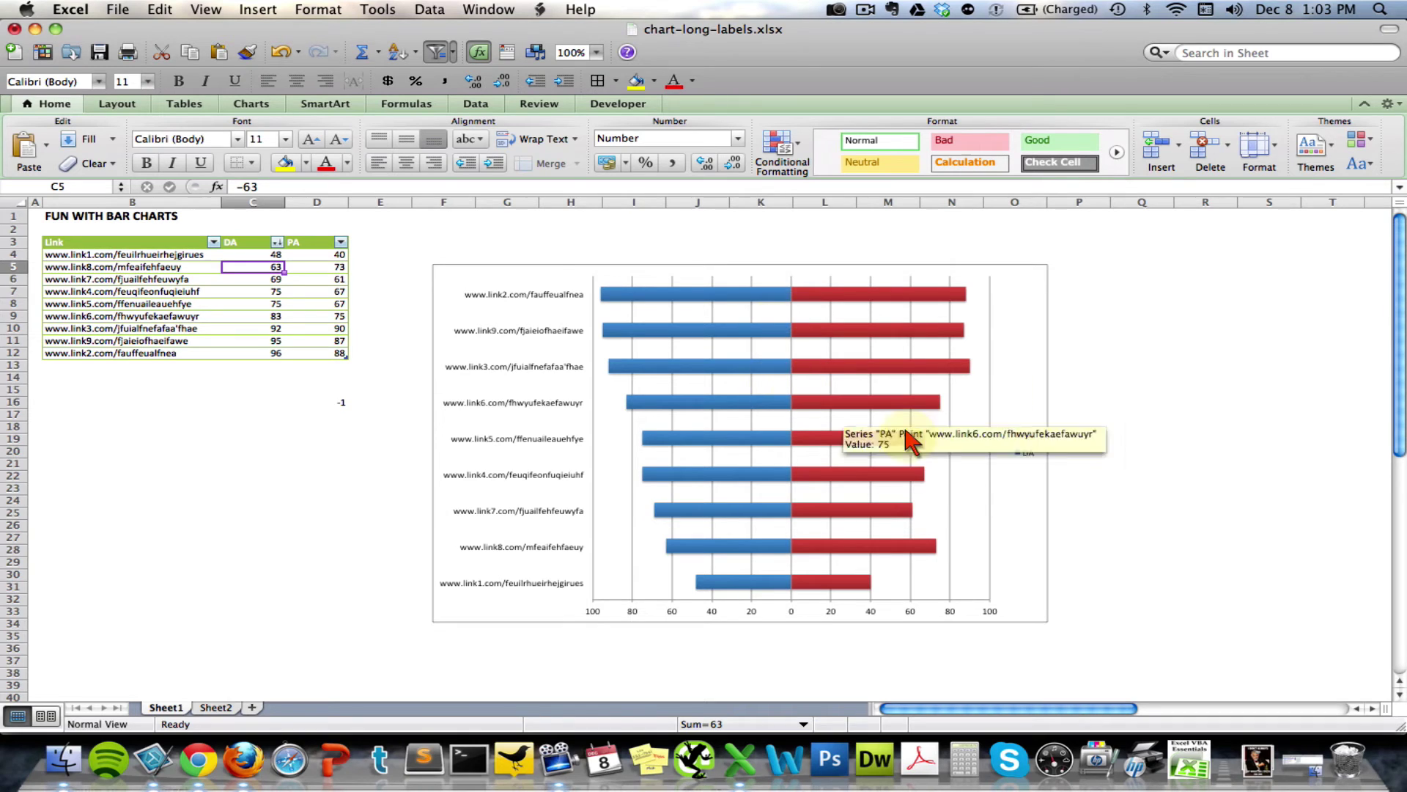
click(1029, 458)
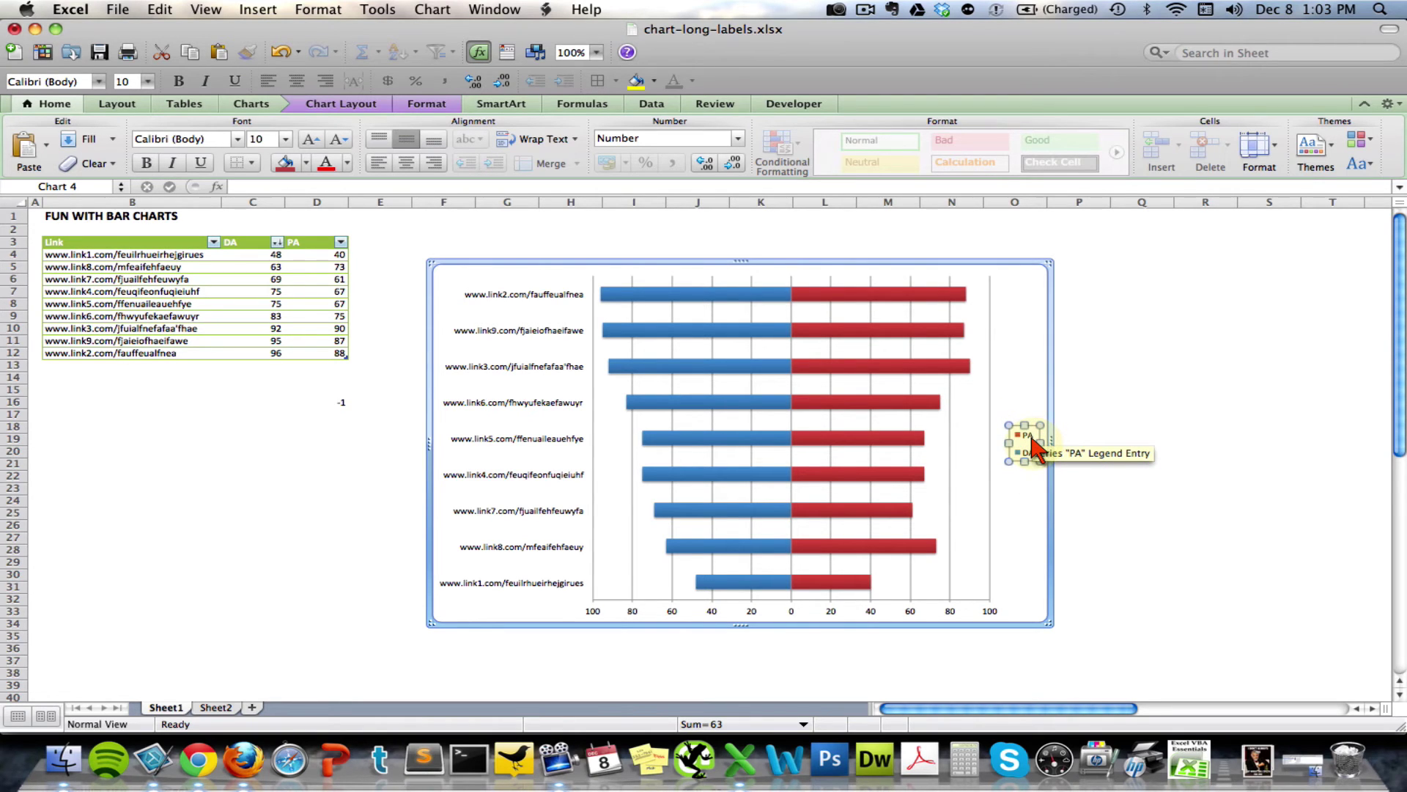
- Place the PA/DA legend at the top of the chart with 12 pt text
double_click(1032, 446)
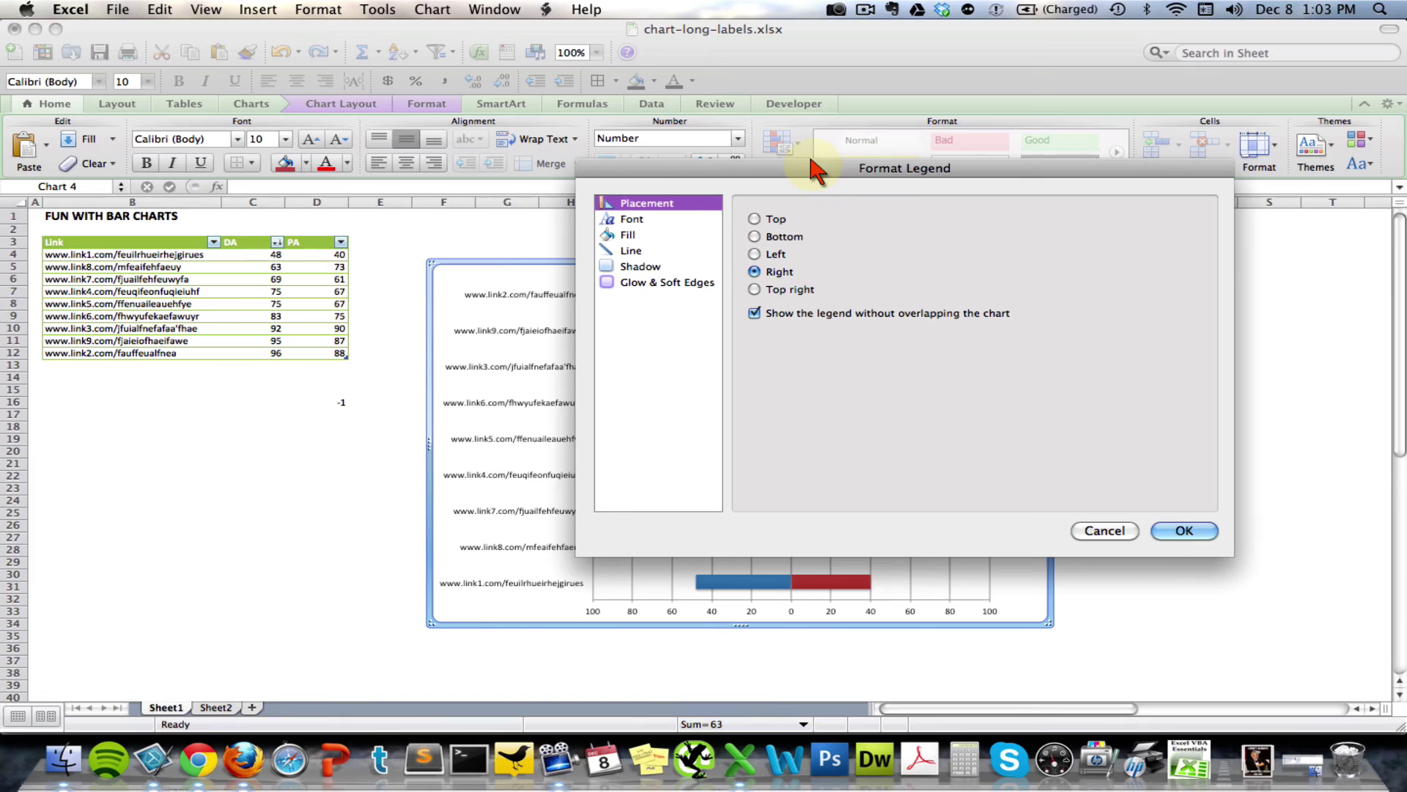
drag(817, 170, 404, 172)
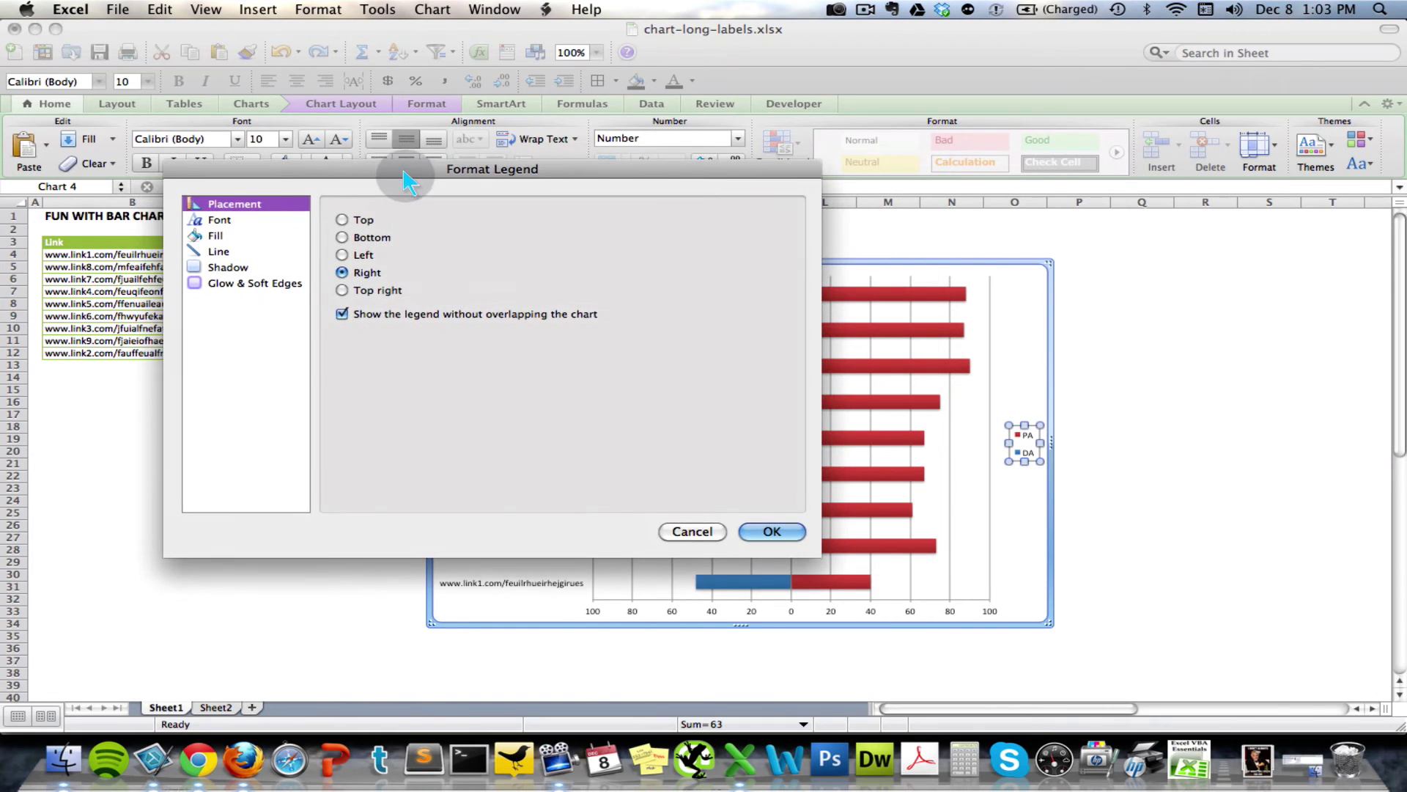
click(342, 220)
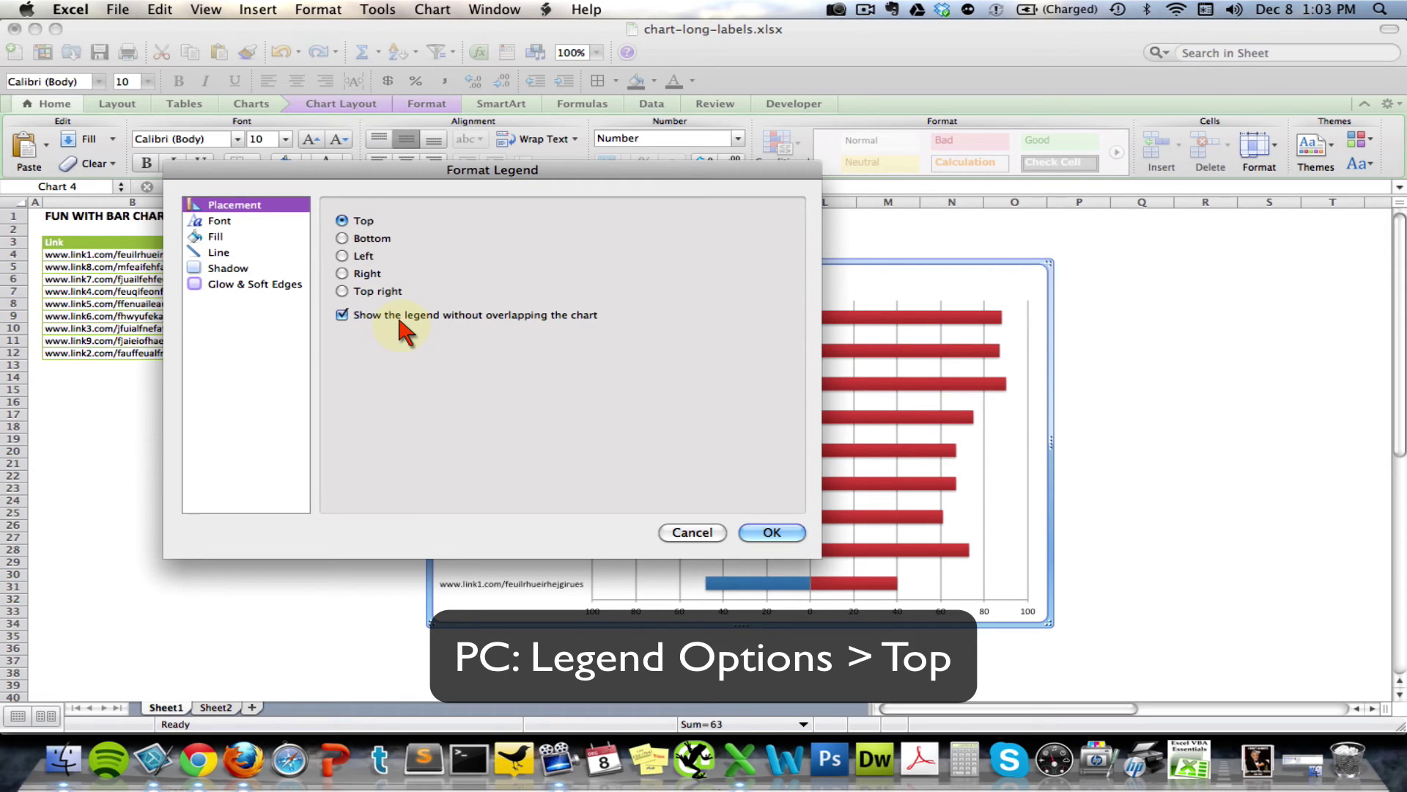
click(781, 533)
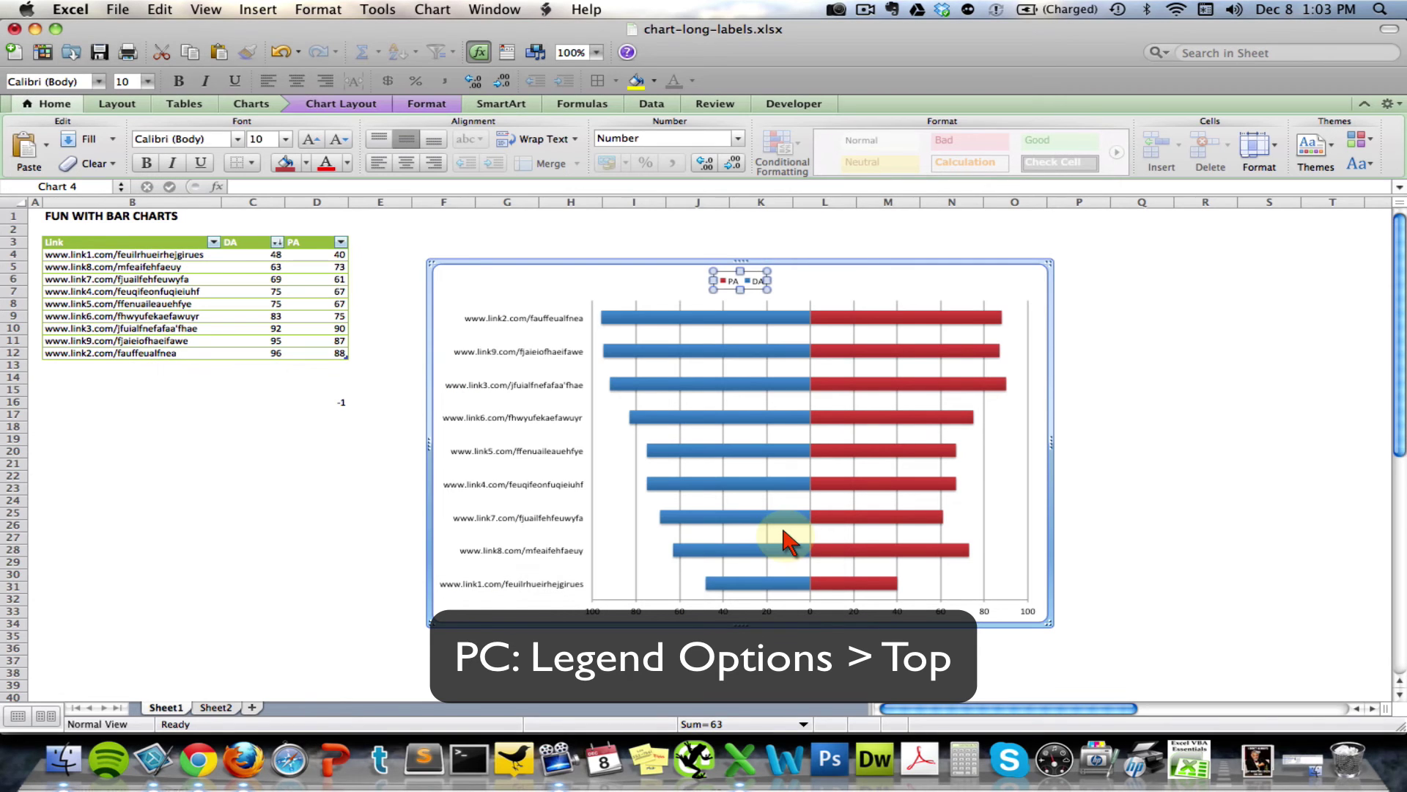
click(285, 139)
click(286, 229)
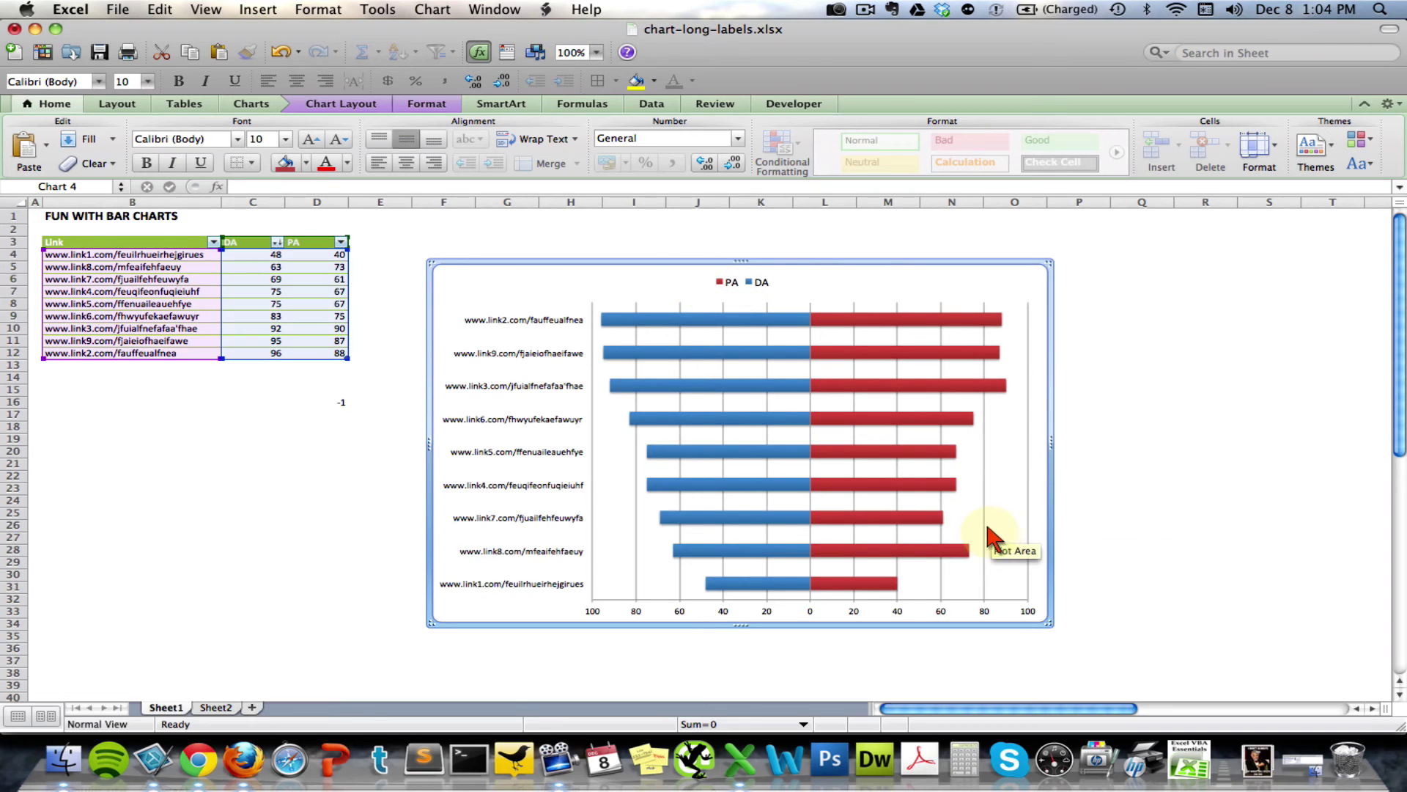
- Select the chart's vertical major gridlines after a brief look at Page Layout options
click(986, 530)
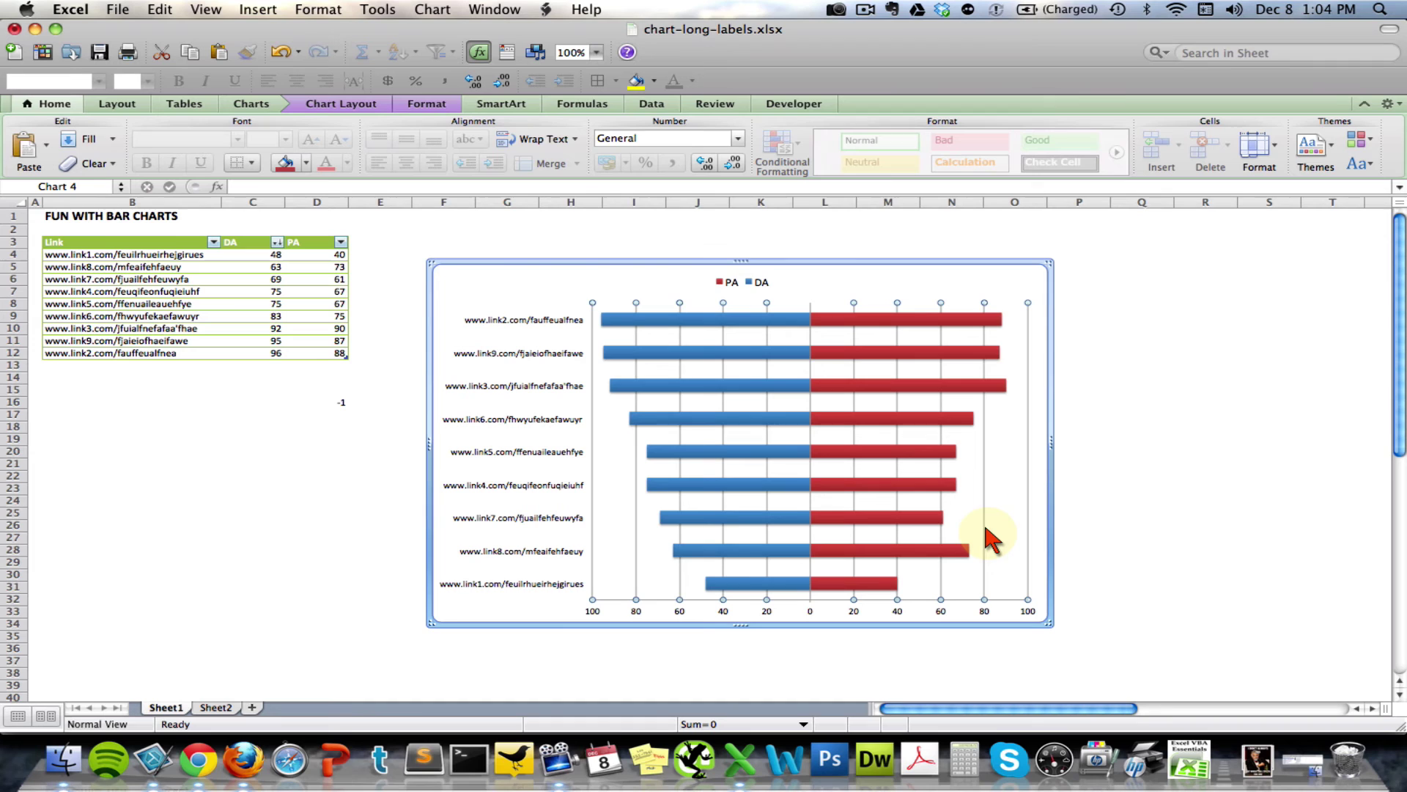
click(1158, 391)
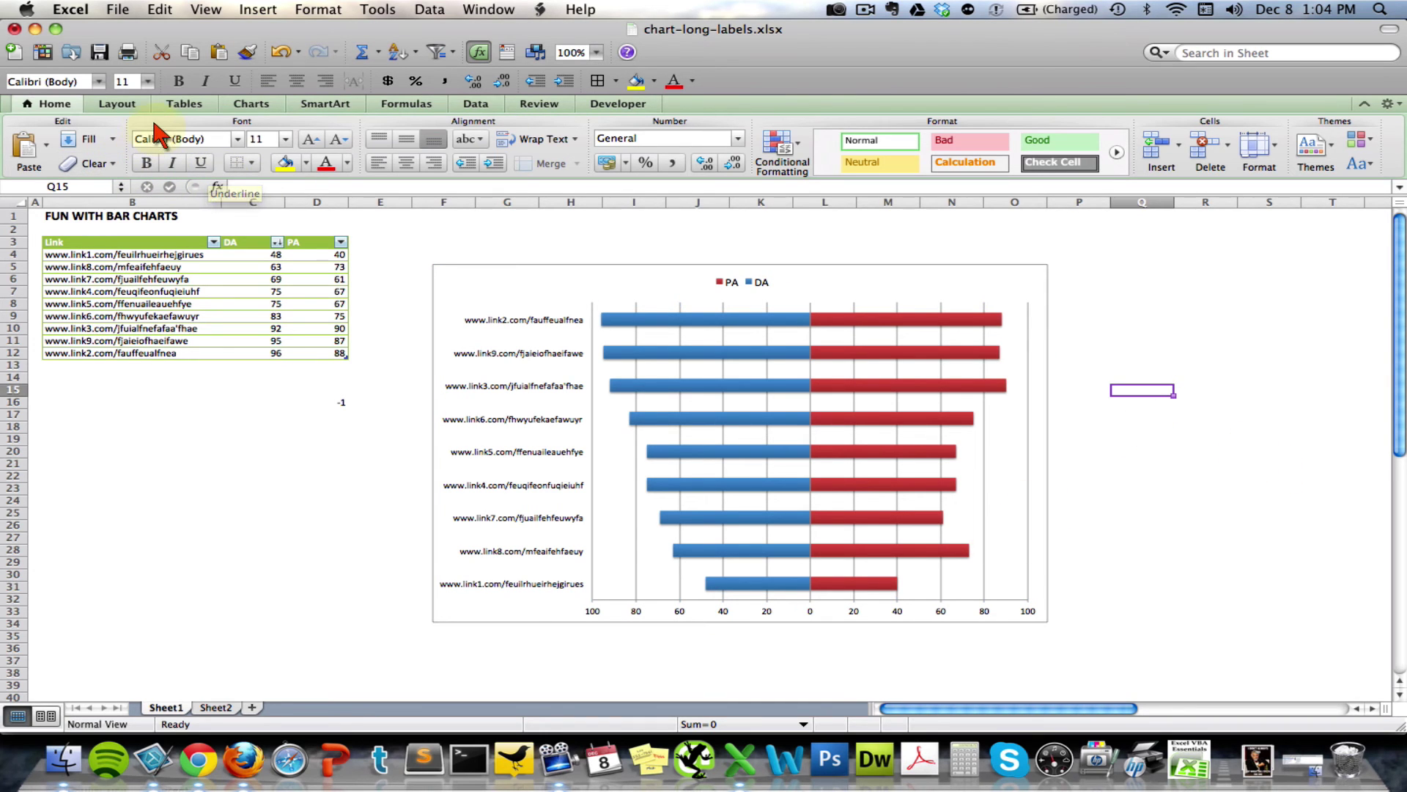
click(117, 103)
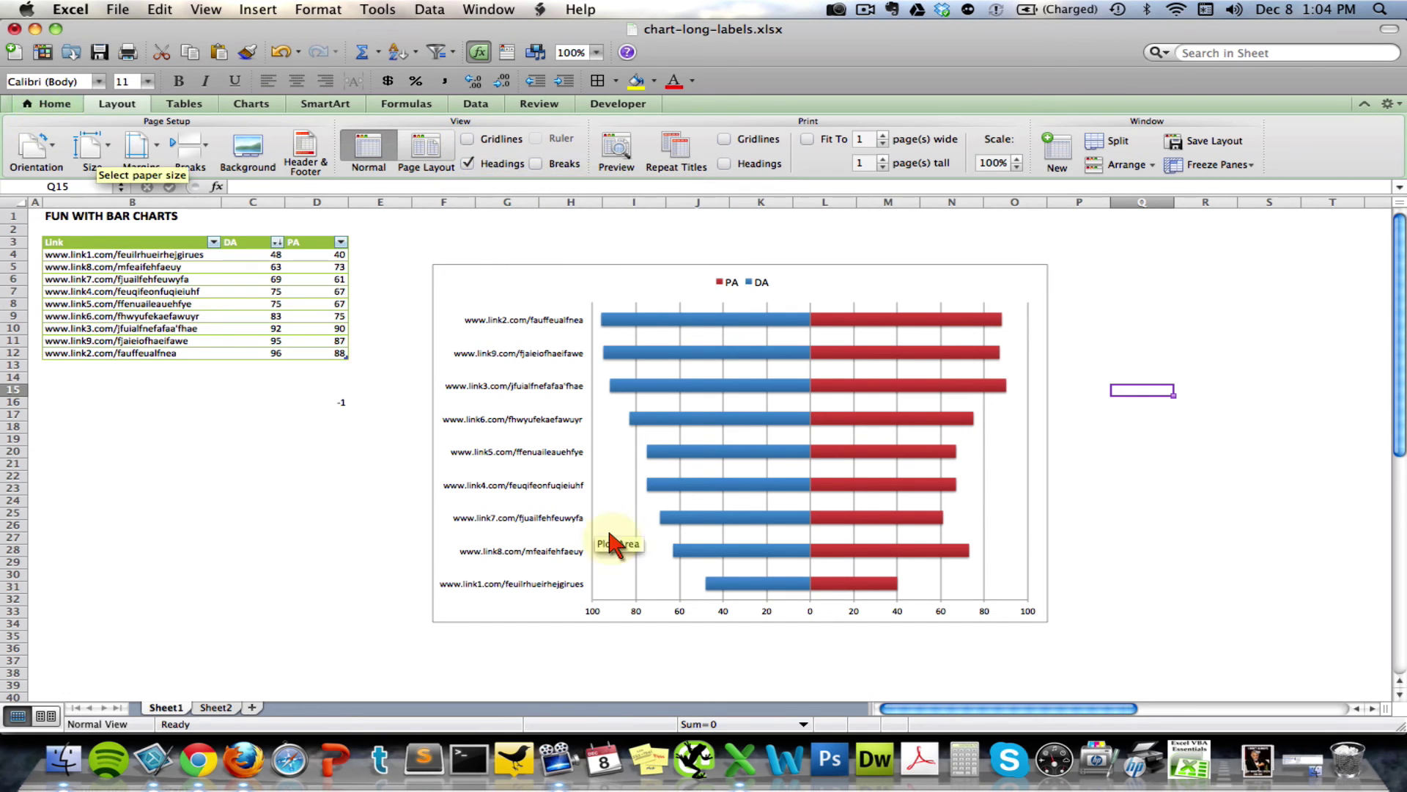
click(492, 283)
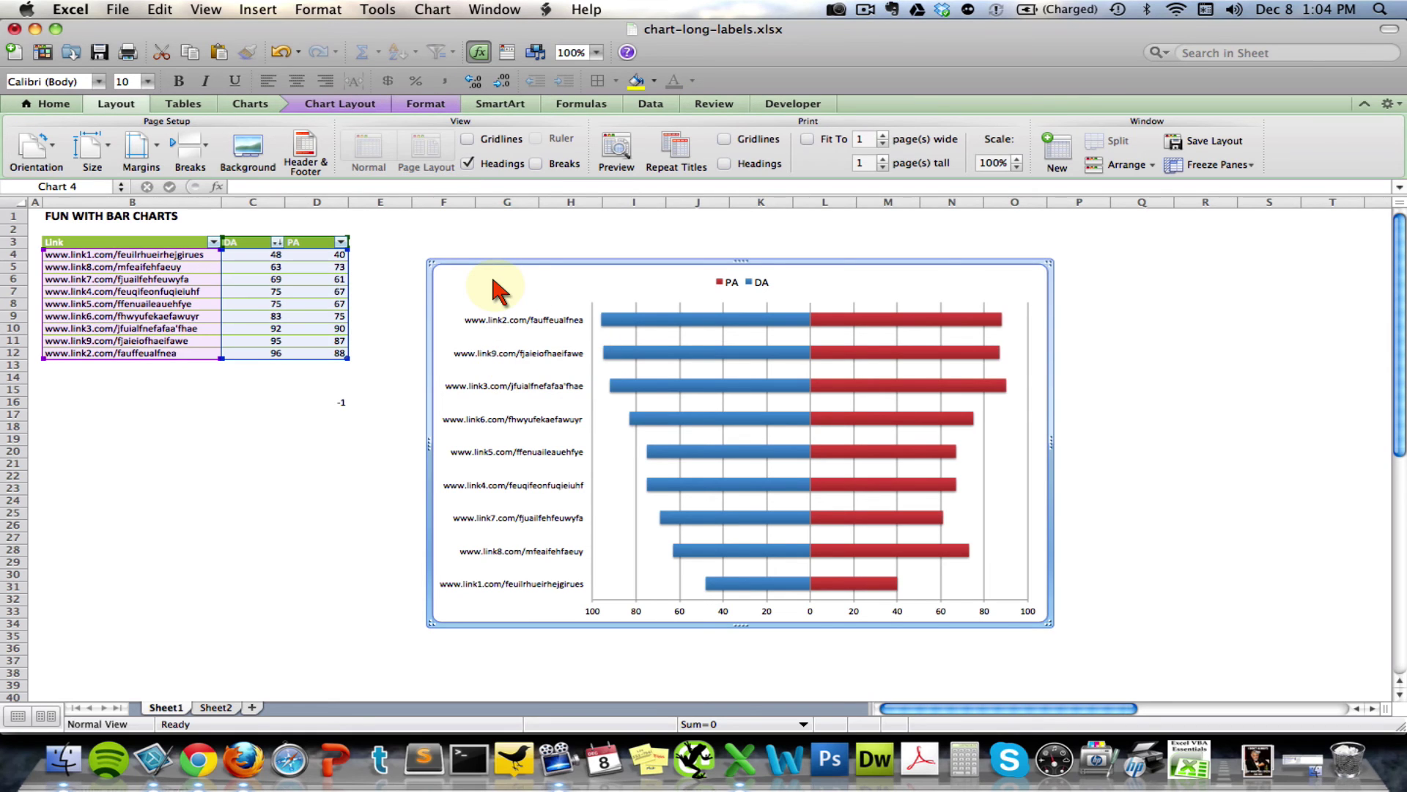
click(986, 488)
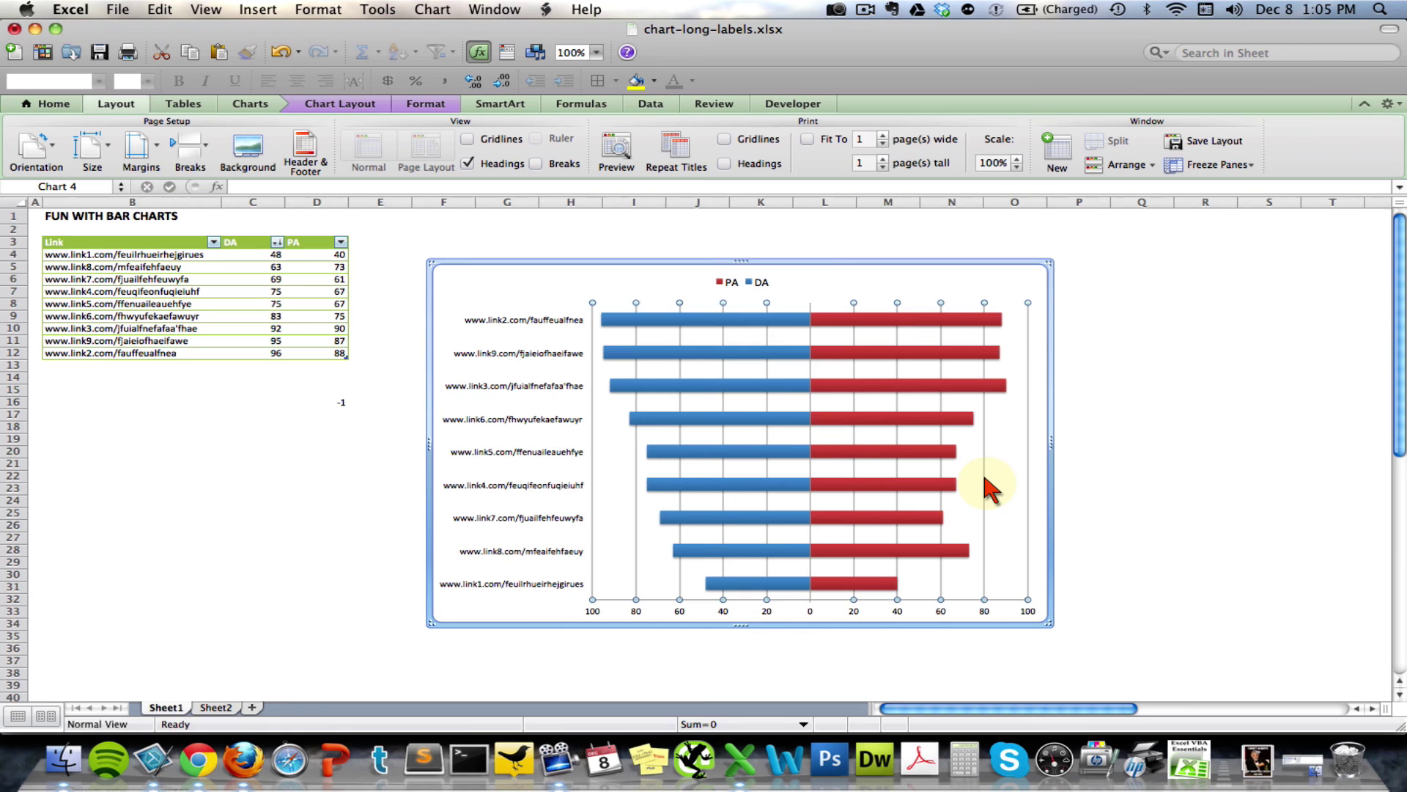
- Recolour the vertical gridlines with a solid light grey theme colour
key(super+1)
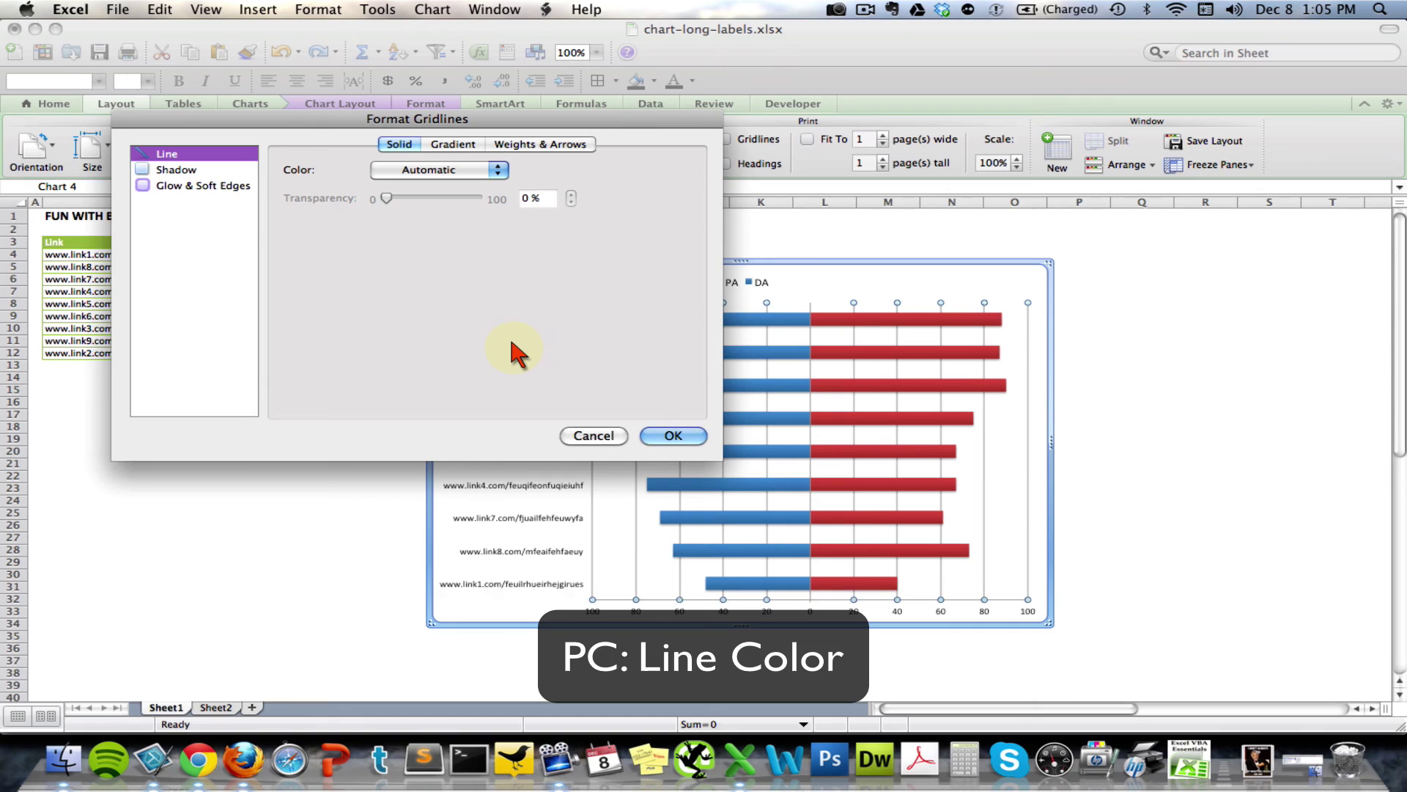
click(421, 176)
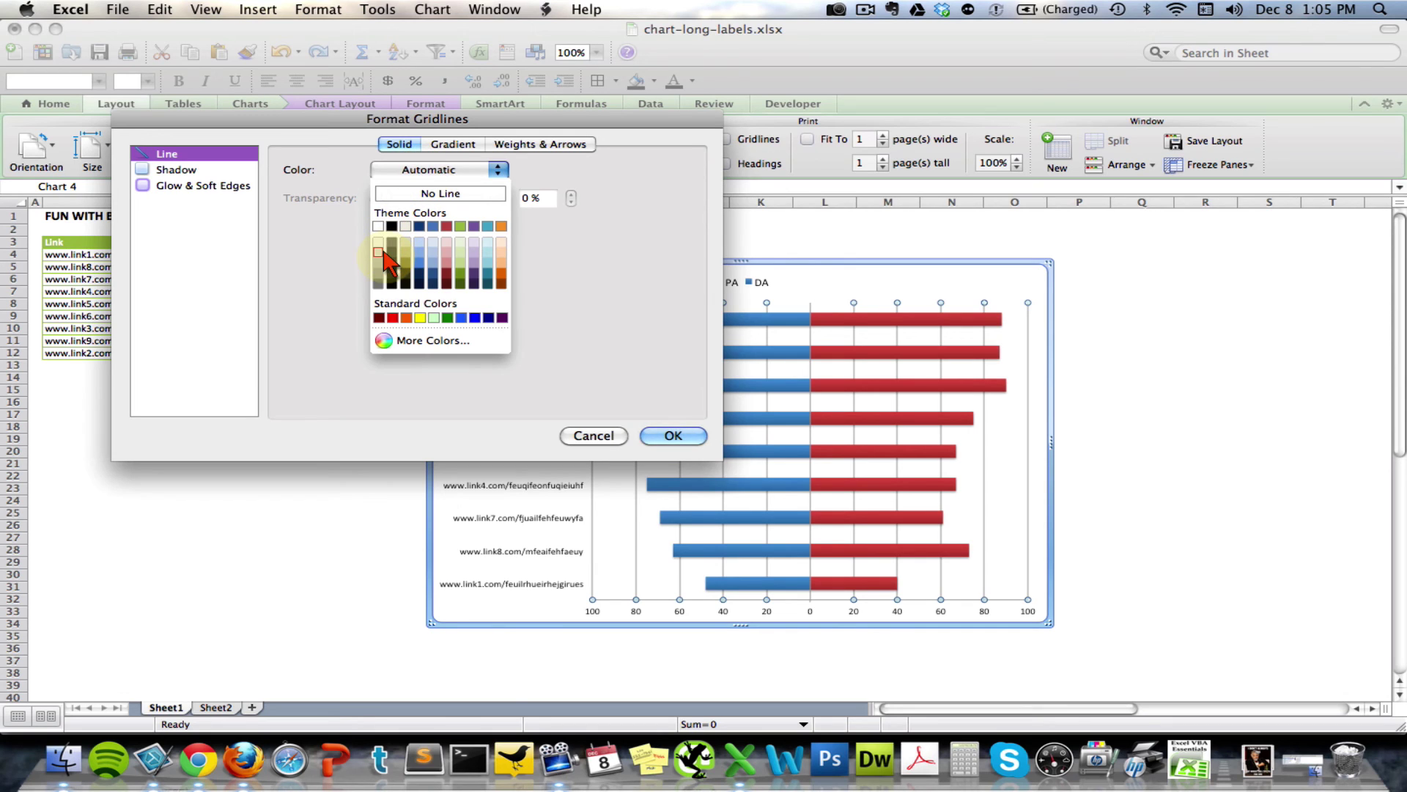
click(379, 252)
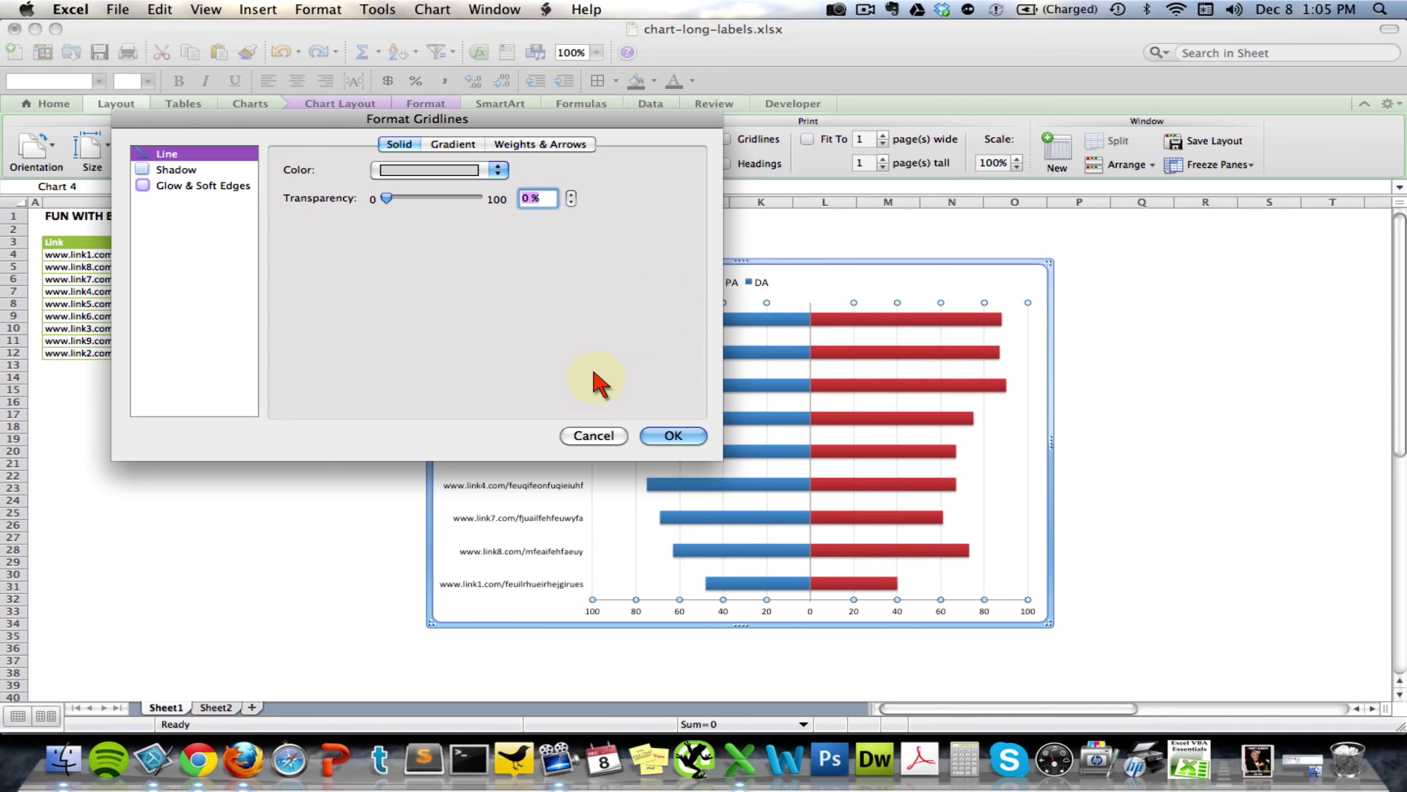
click(670, 436)
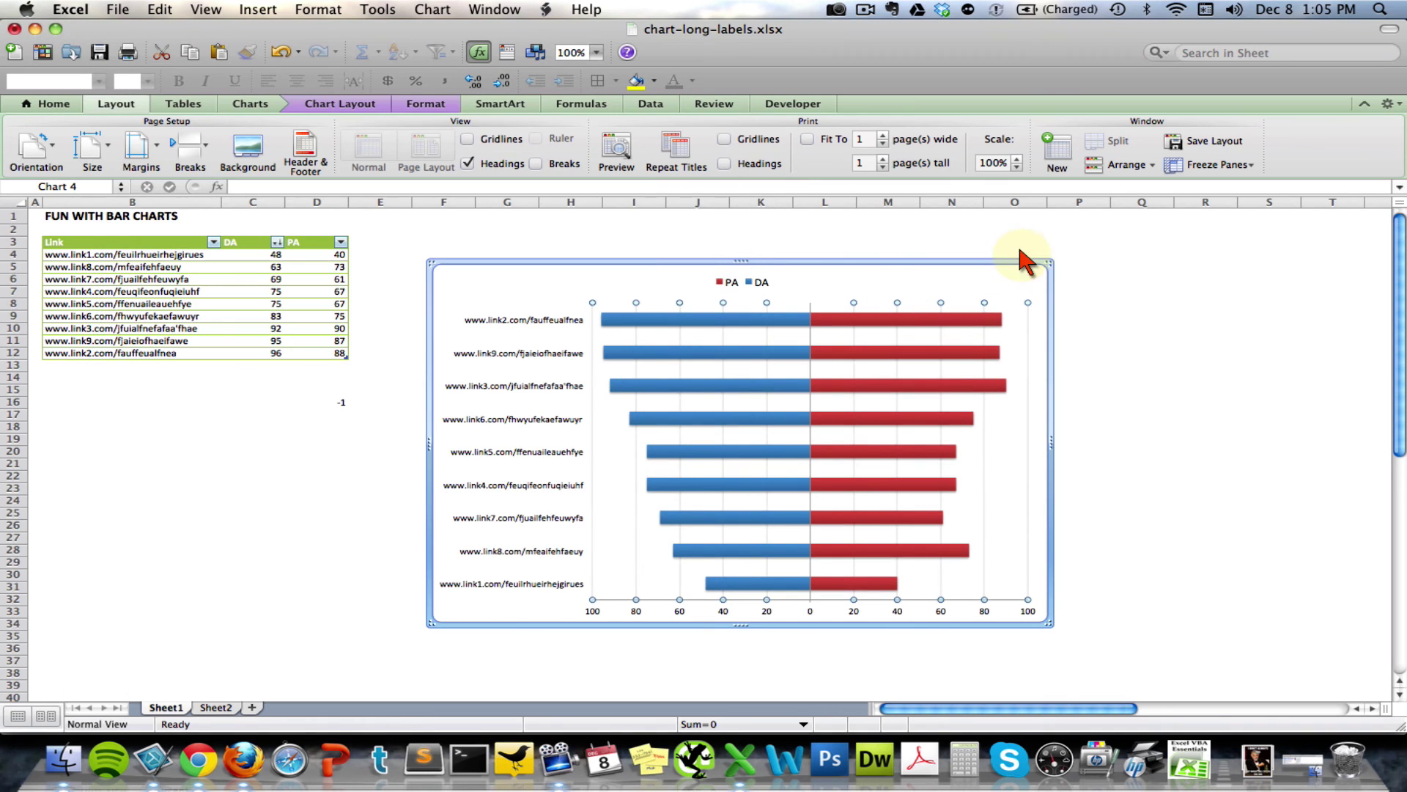
click(1030, 283)
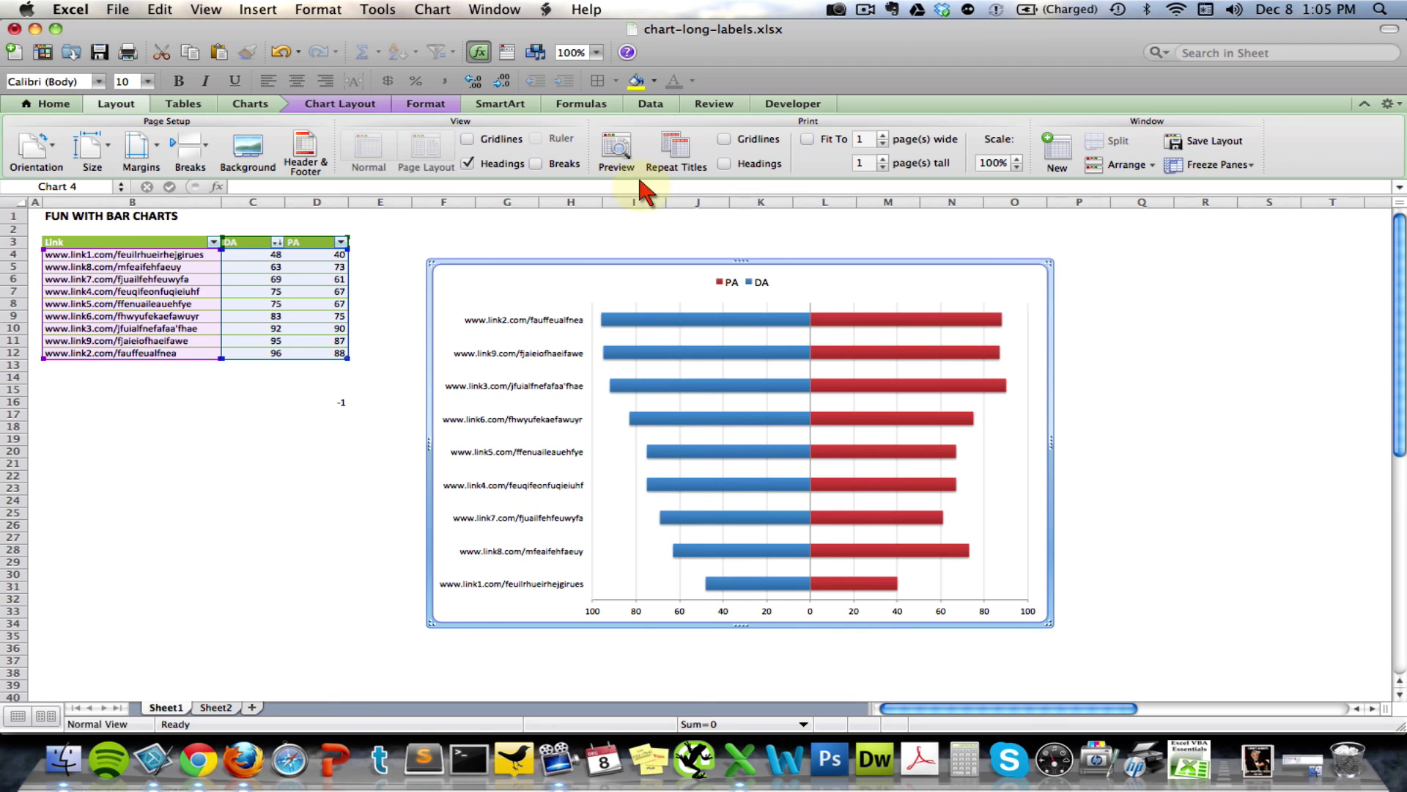
- Add a Title Above Chart and replace its placeholder text with 'Links for Nov 2012'
click(424, 105)
click(322, 105)
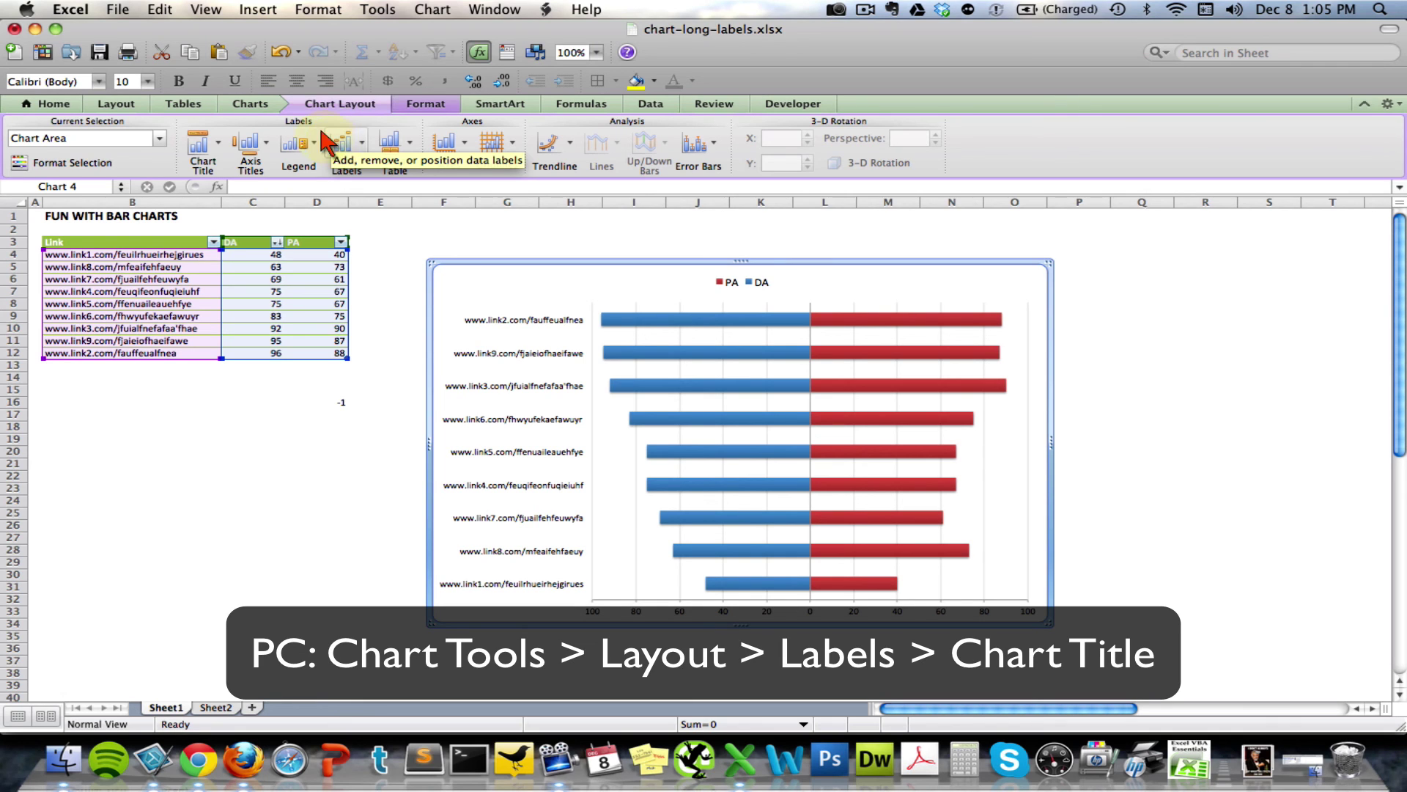
click(218, 149)
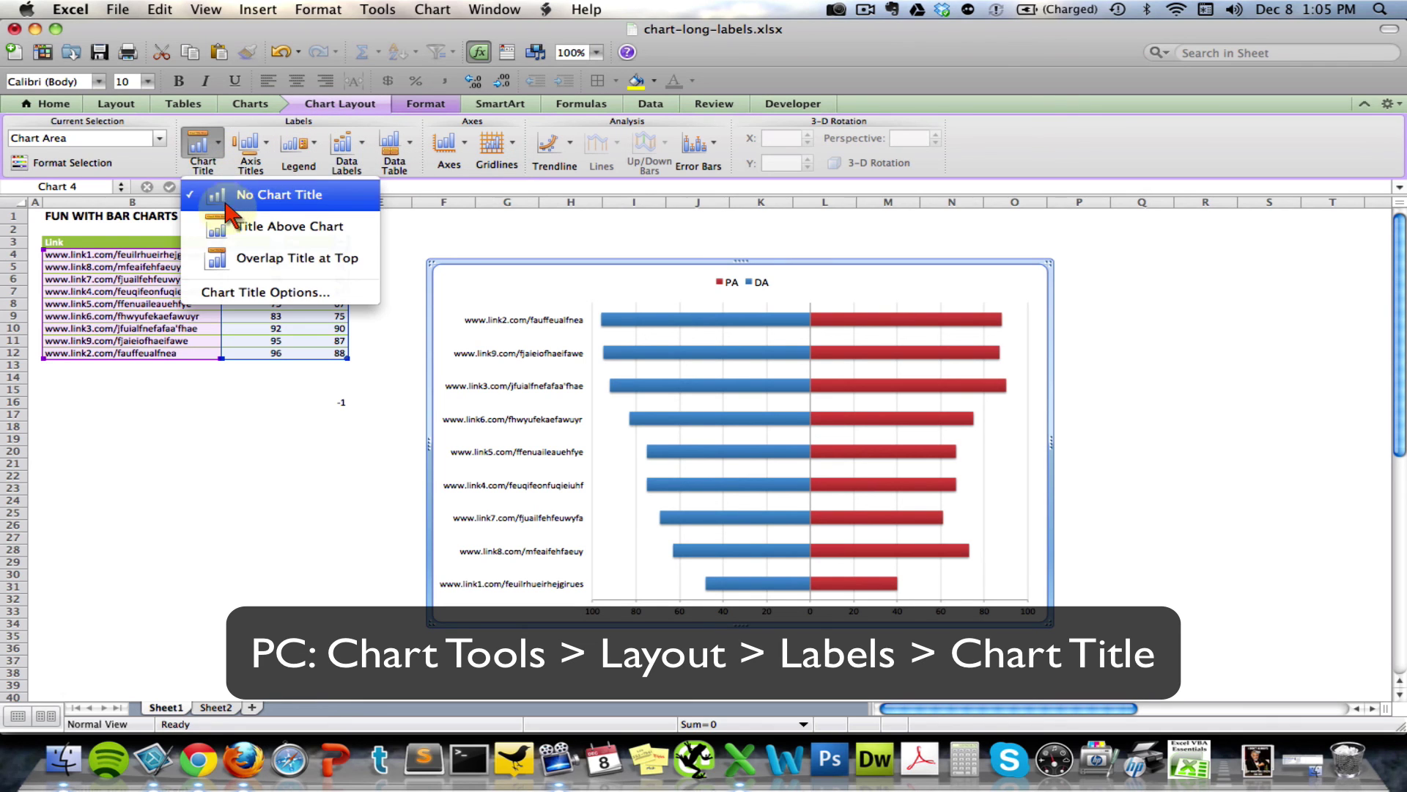
click(229, 224)
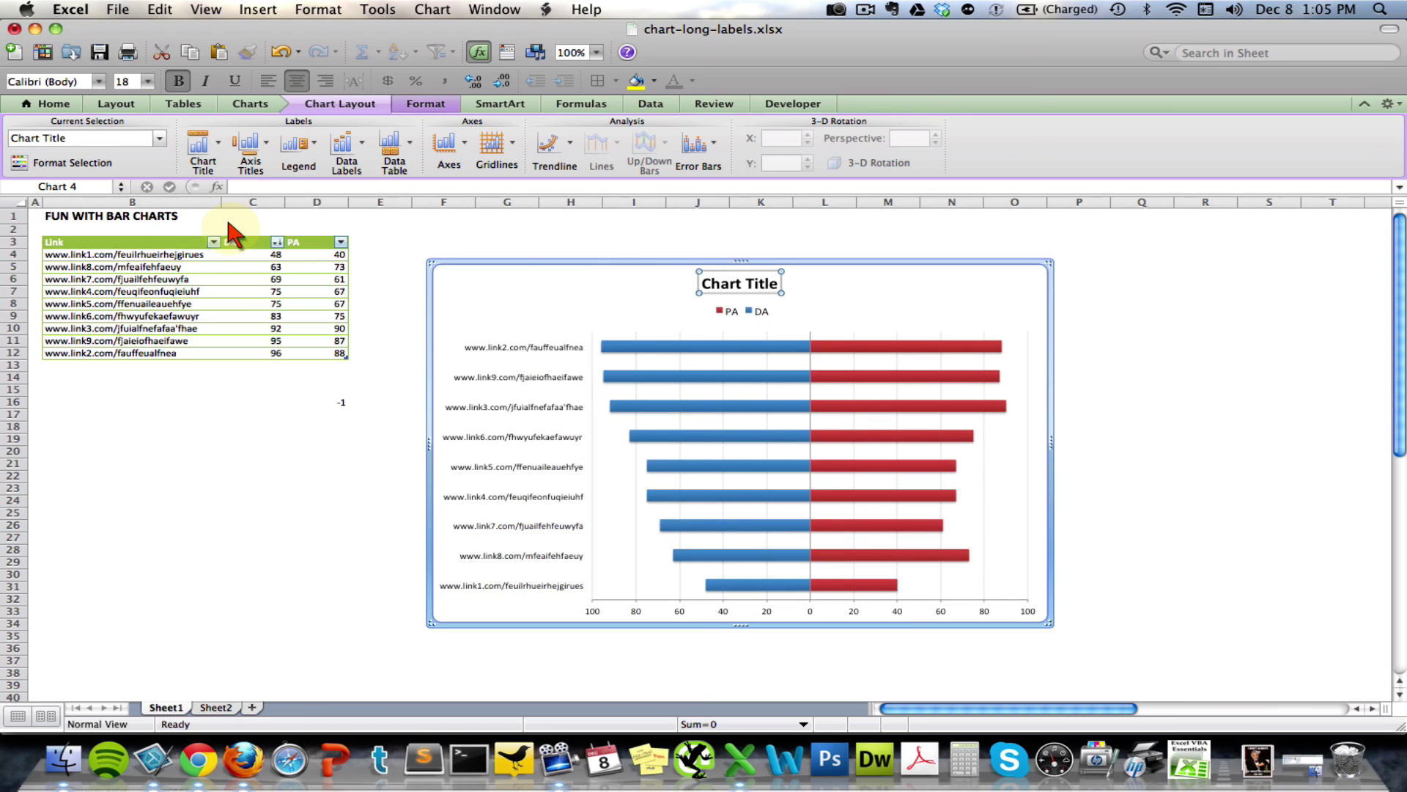
triple_click(747, 283)
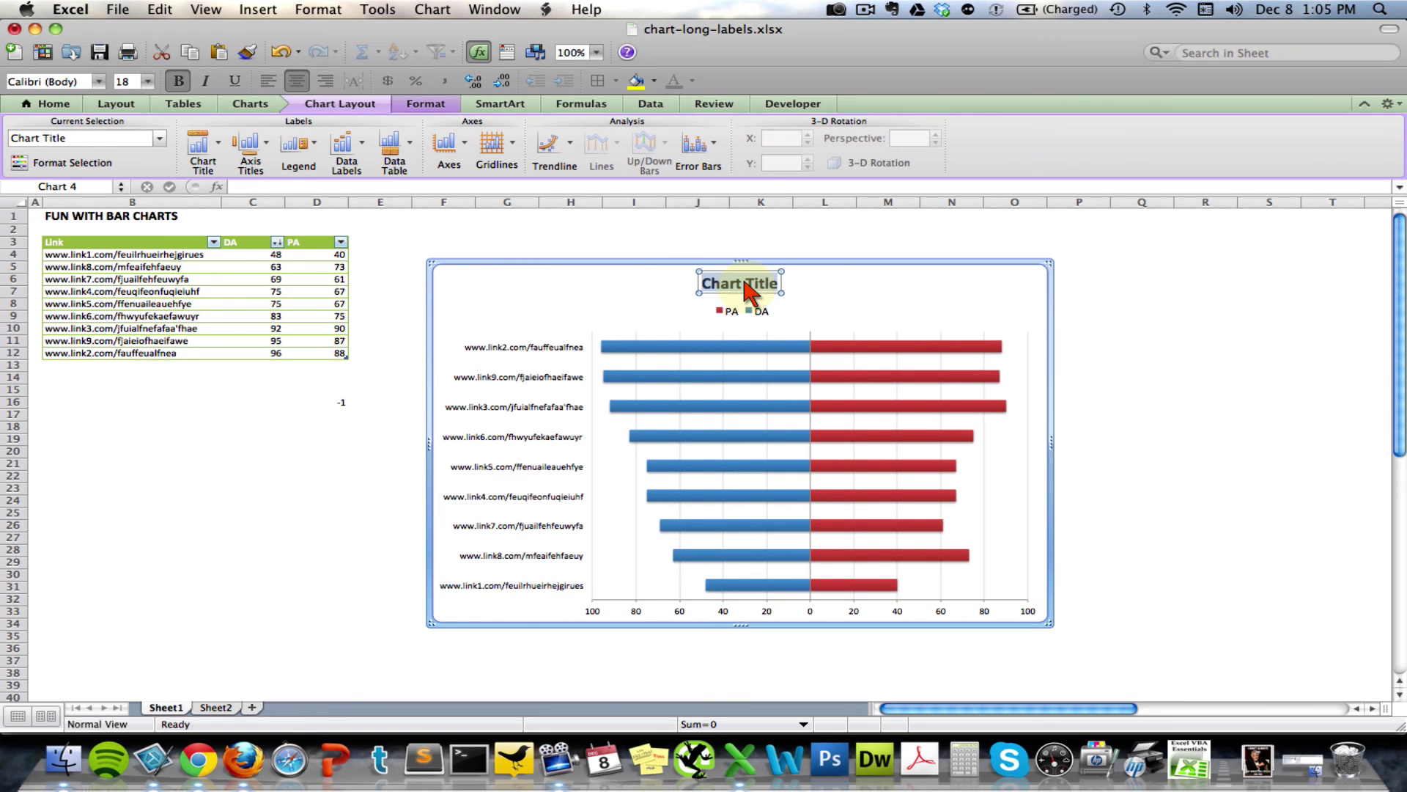
text(Link)
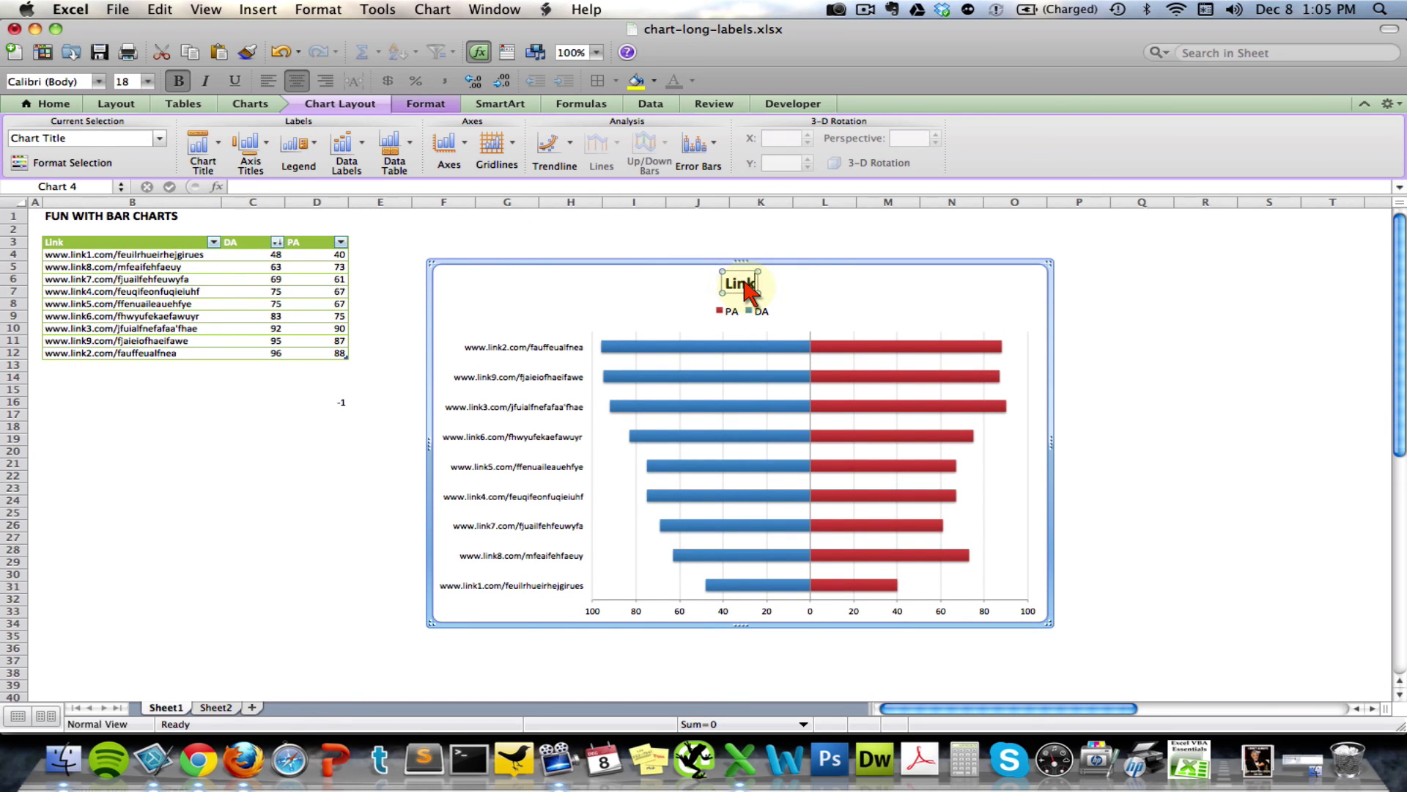
text(s for No)
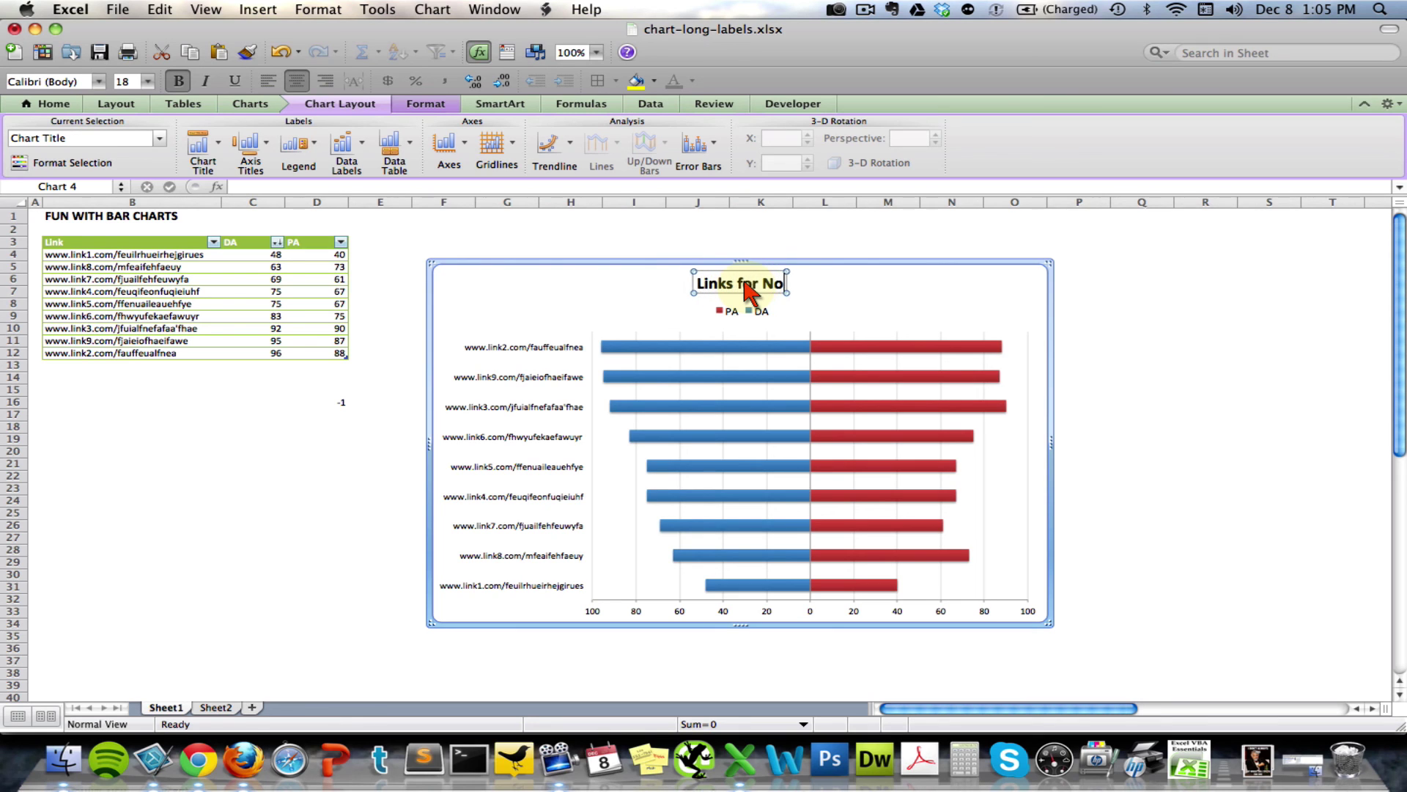
text(v 2012)
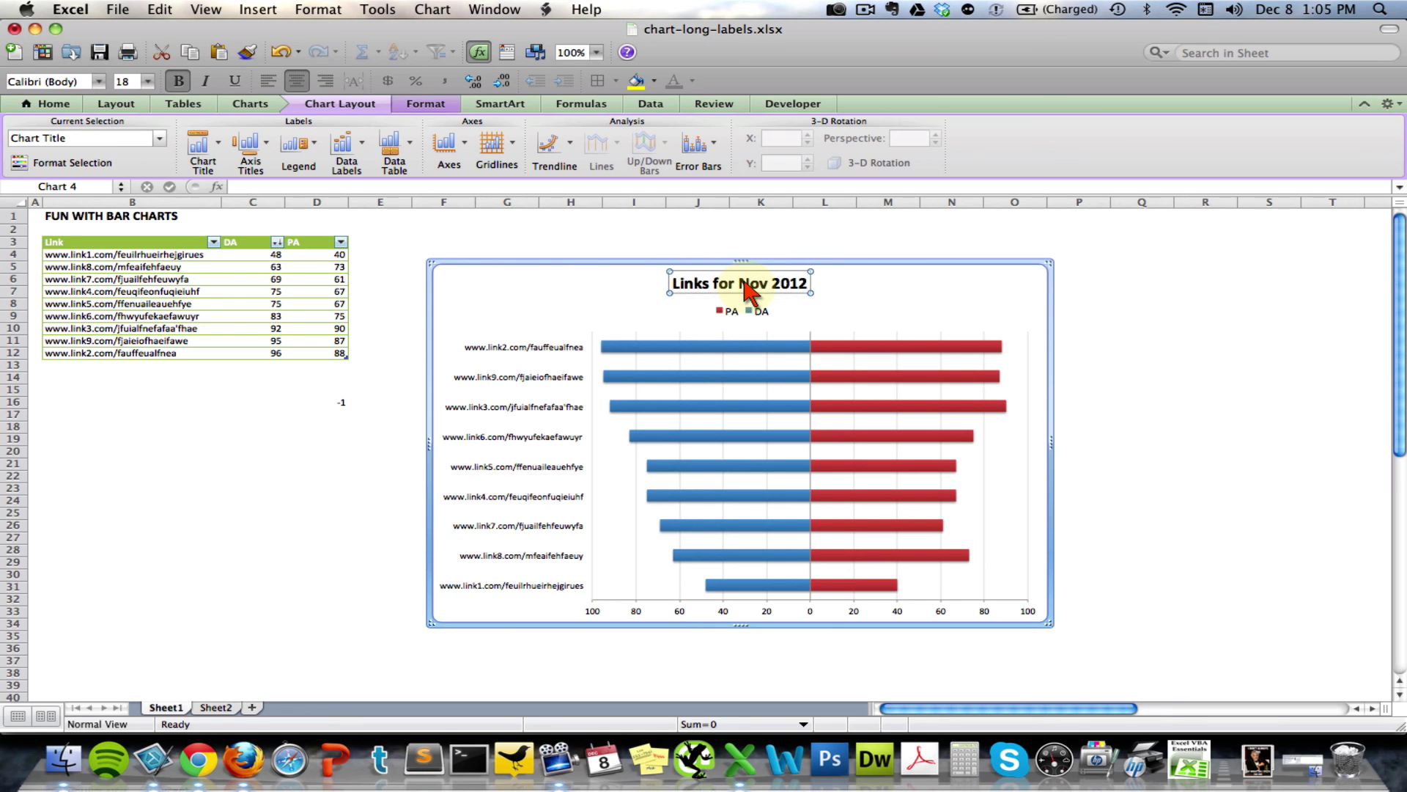
click(1263, 377)
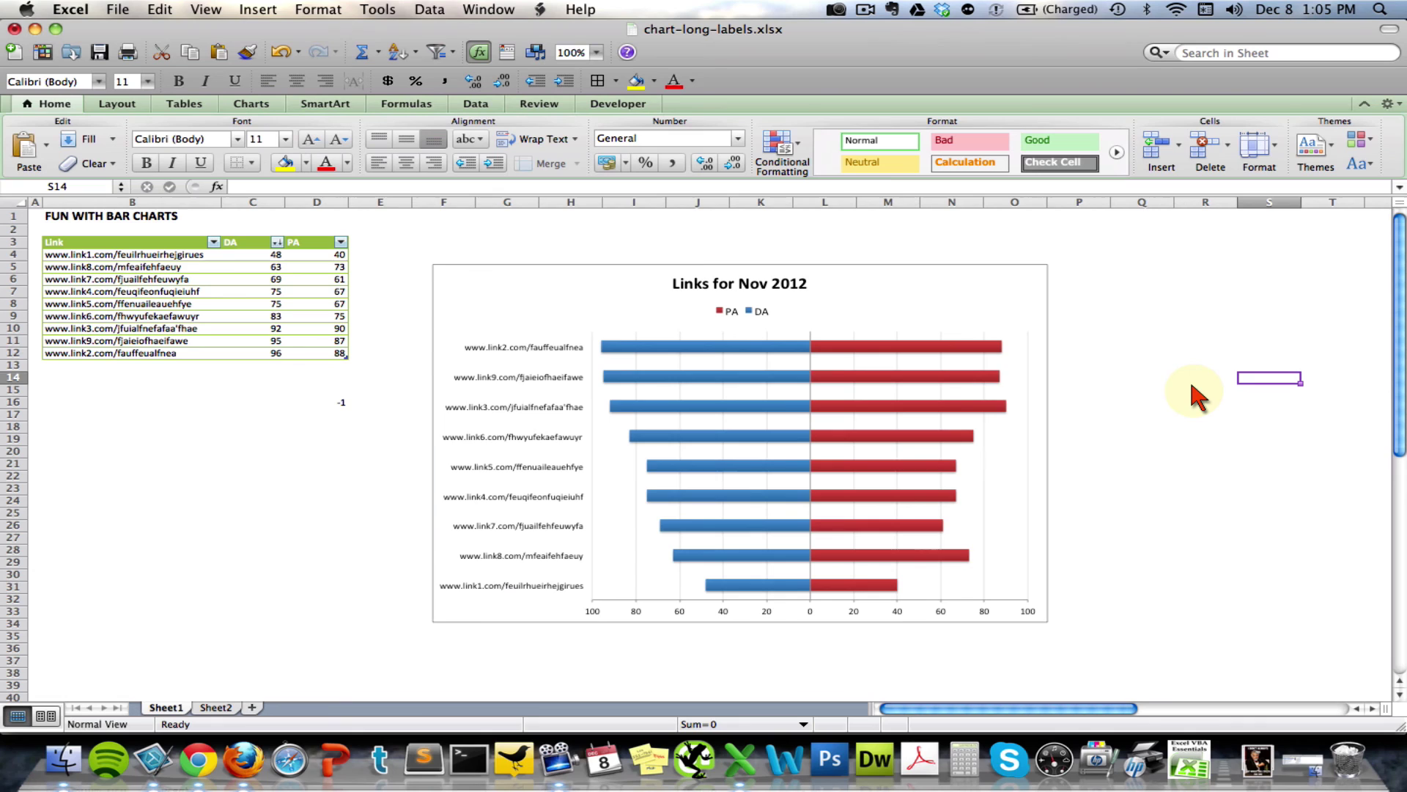